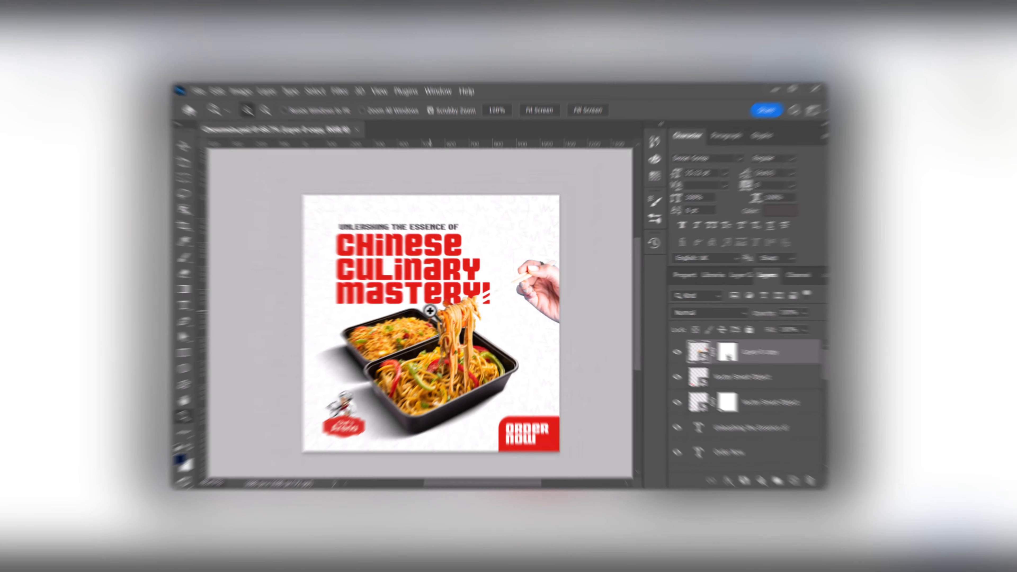
mouse_move(420, 310)
left_mouse_down()
mouse_move(459, 316)
mouse_move(438, 316)
left_mouse_up()
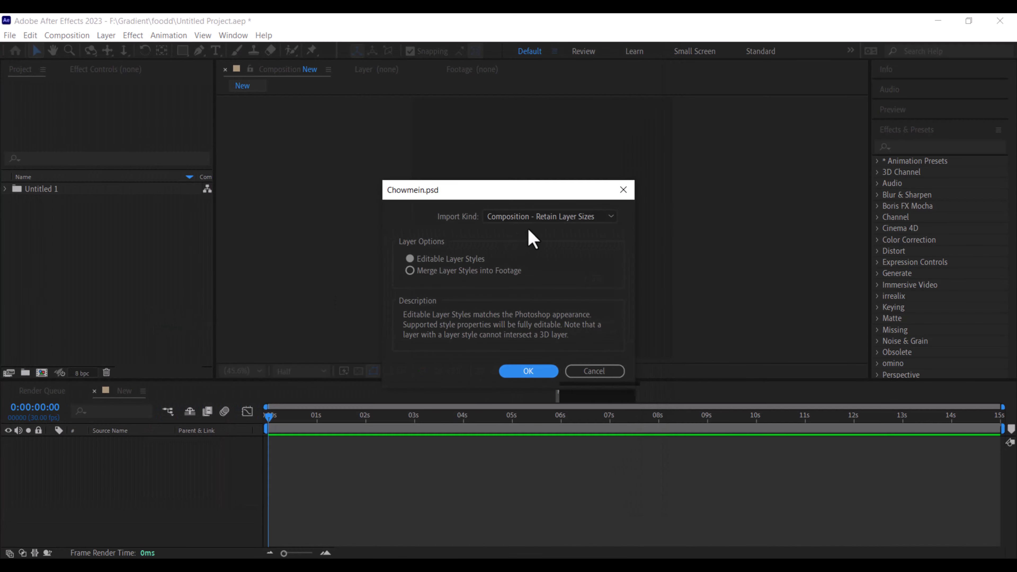
Import Chowmein.psd as a Composition - Retain Layer Sizes with editable layer styles, and open the resulting composition.
left_click(535, 217)
left_click(534, 245)
left_click(520, 369)
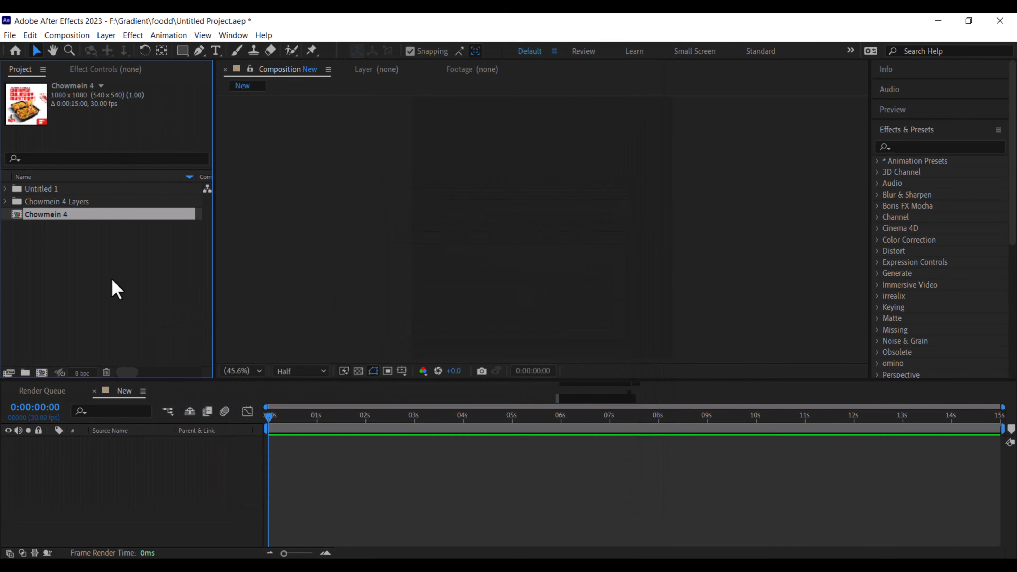
double_click(16, 215)
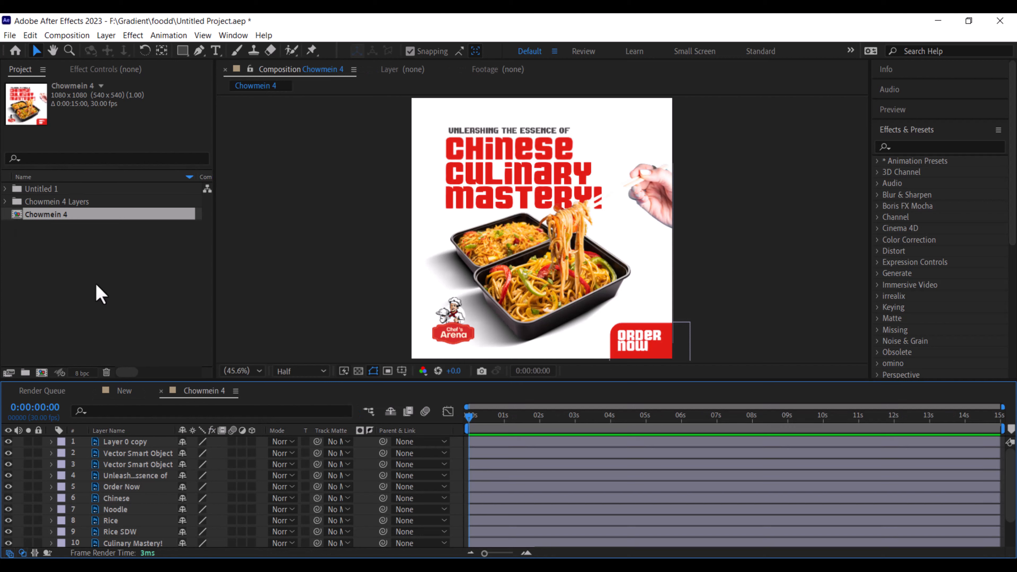
Select the Noodle and Noodle SDW layers together and open the Animation Composer 3 extension.
left_click(122, 510)
scroll(126, 512, "down", 2)
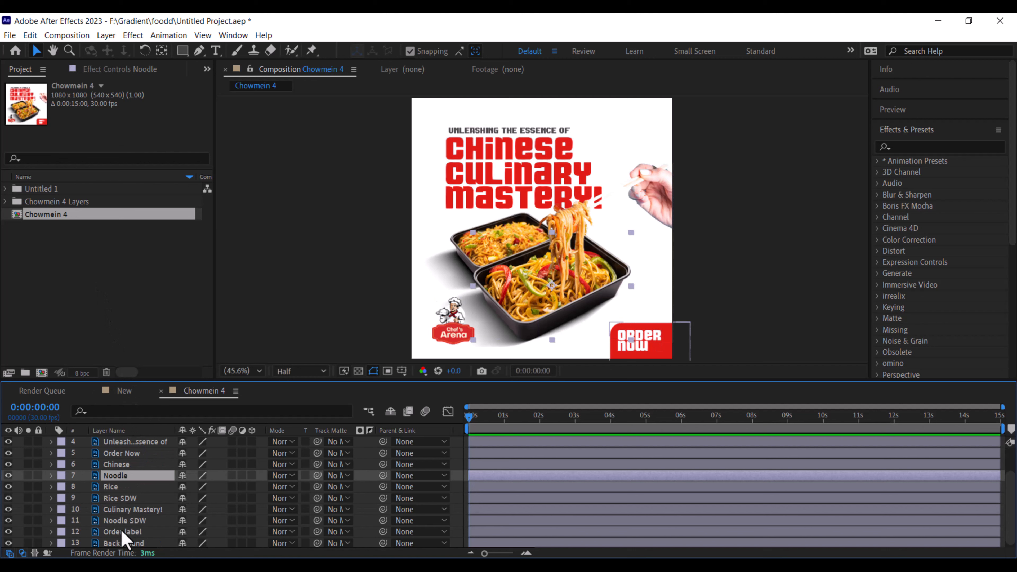
left_click(124, 521, "ctrl")
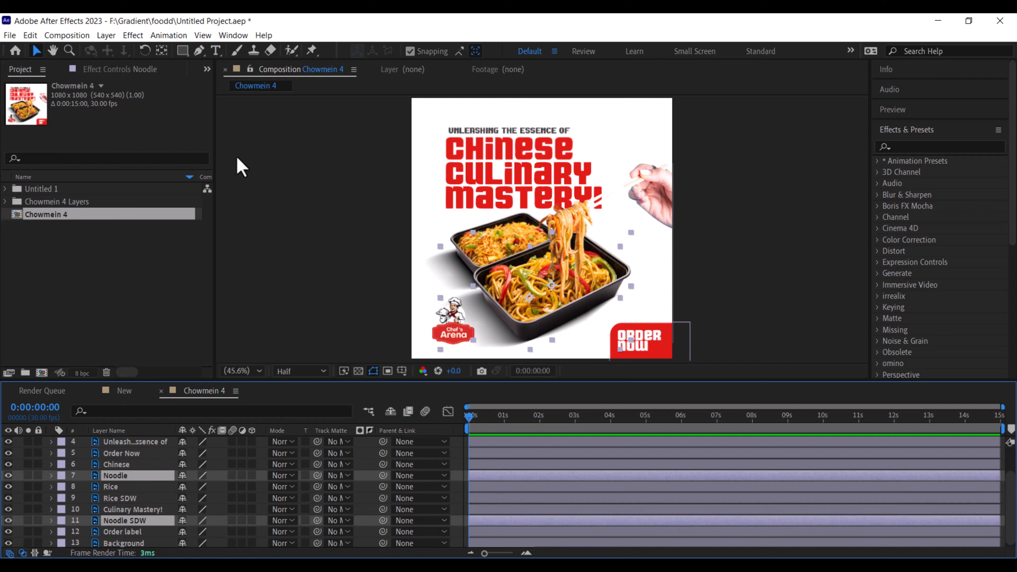
left_click(233, 35)
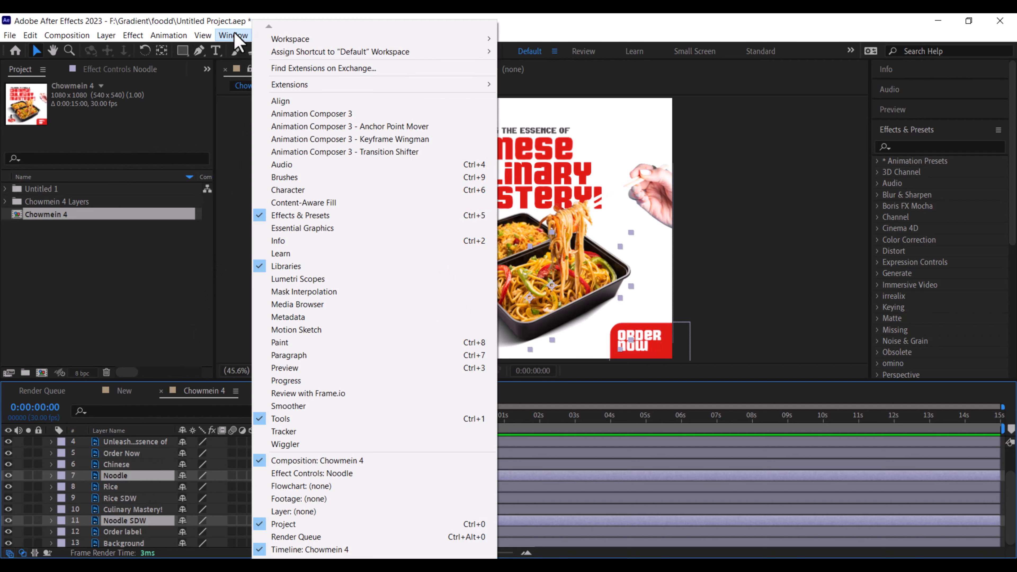
left_click(400, 116)
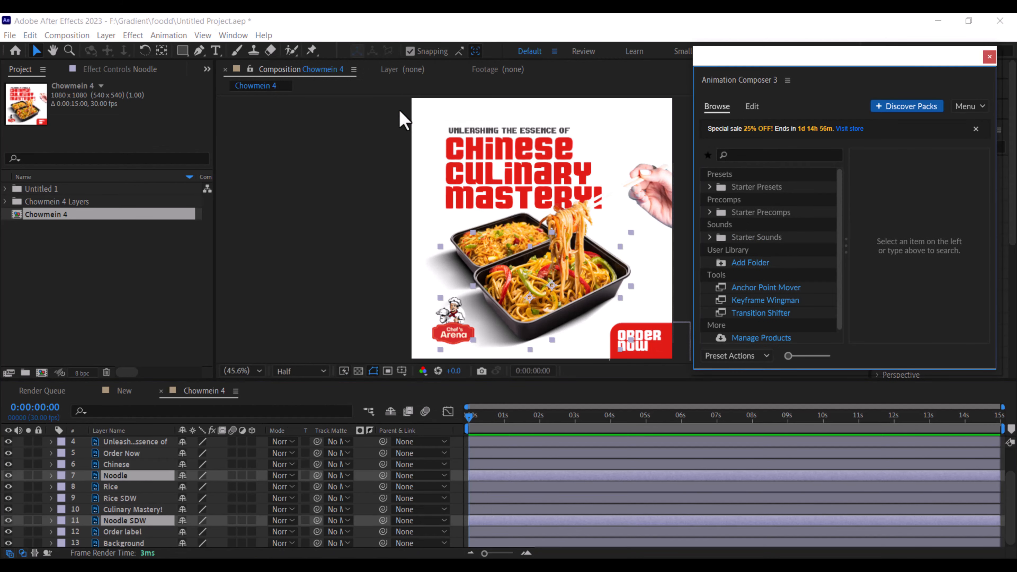
Apply the overshoot Right preset from the starter 2D-layer transitions to the noodle layers as an In transition and check the motion.
left_click(710, 187)
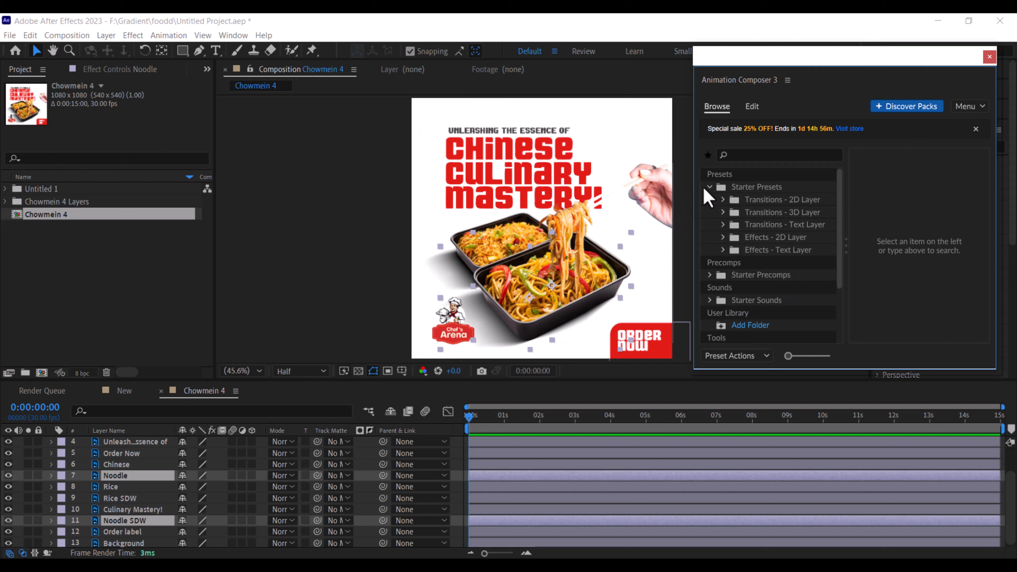
left_click(736, 200)
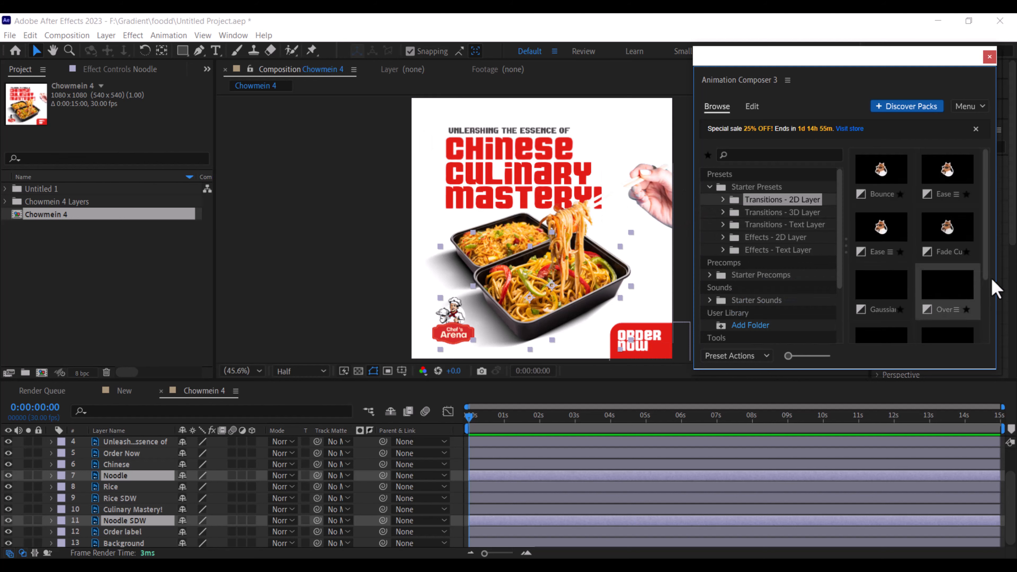
left_click_drag(989, 212, 992, 303)
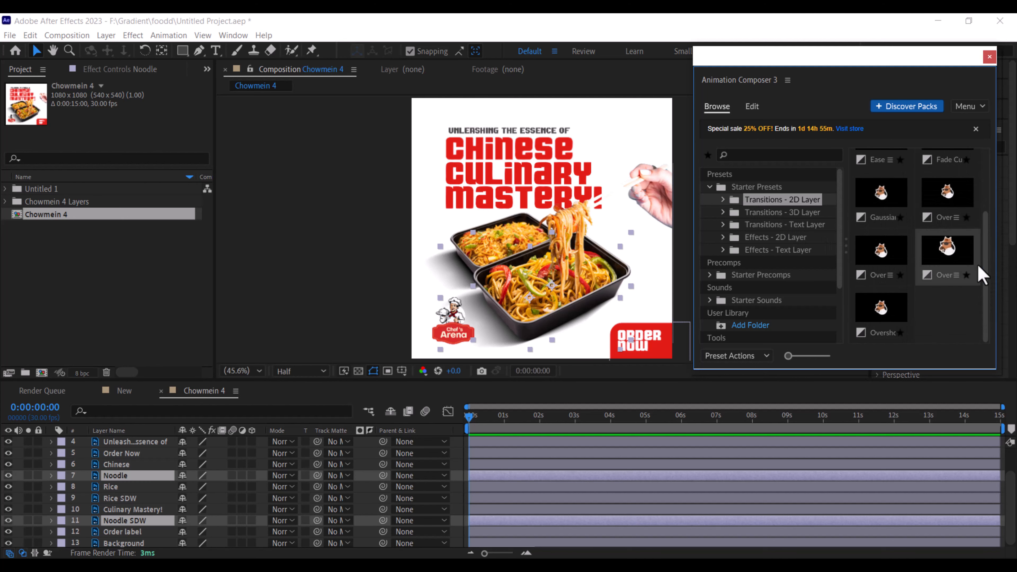
left_click(963, 252)
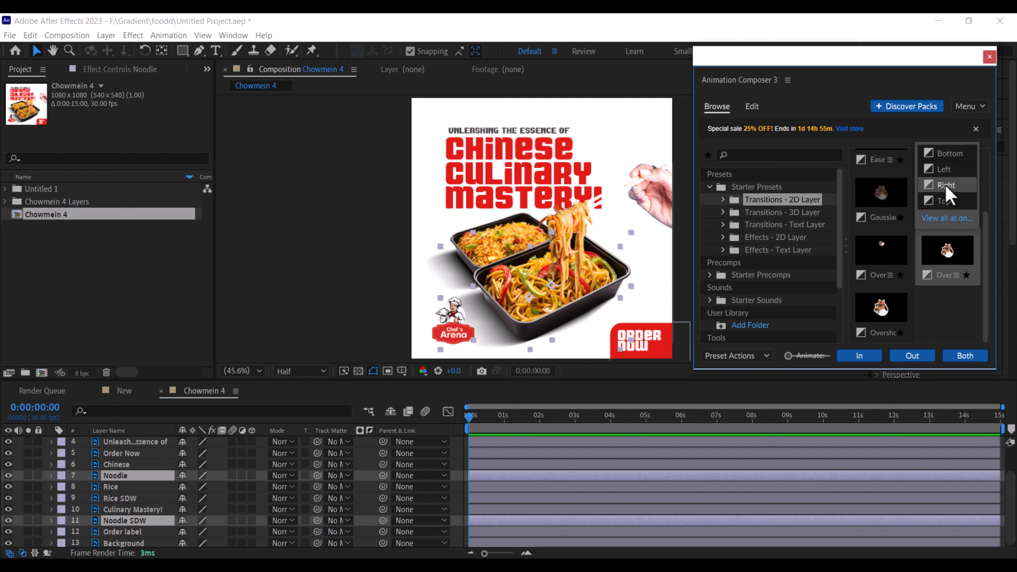
left_click(861, 356)
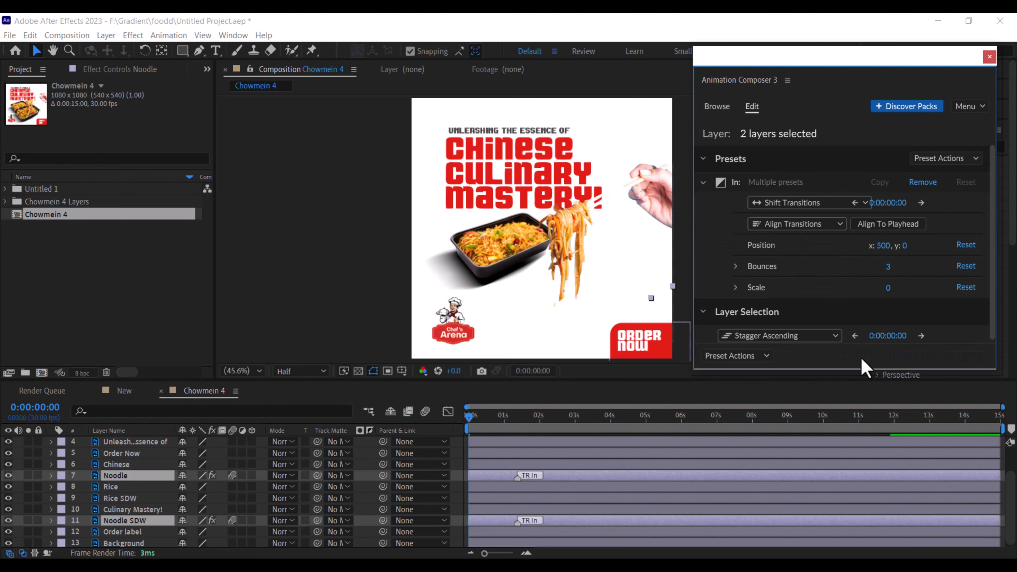
left_click_drag(471, 420, 530, 431)
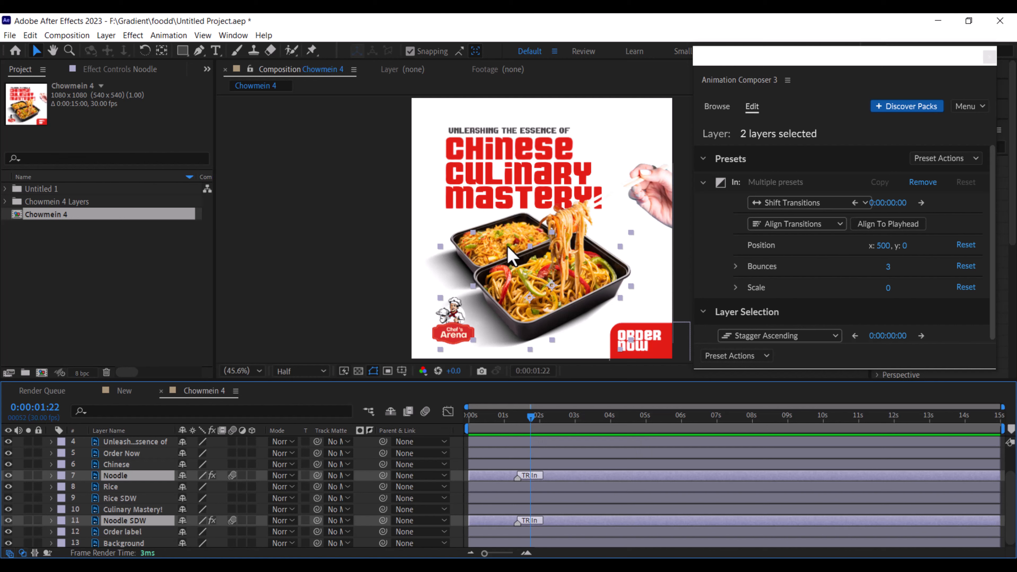
Apply the overshoot Left preset to the Rice and Rice SDW layers as an In transition and preview it from the start.
left_click(114, 486)
left_click(120, 499, "ctrl")
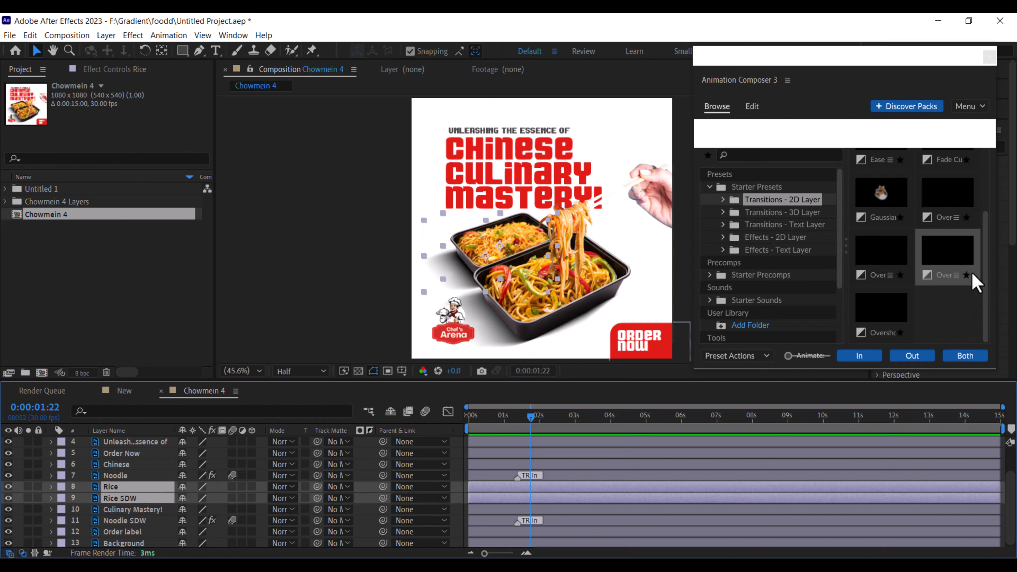
left_click(943, 257)
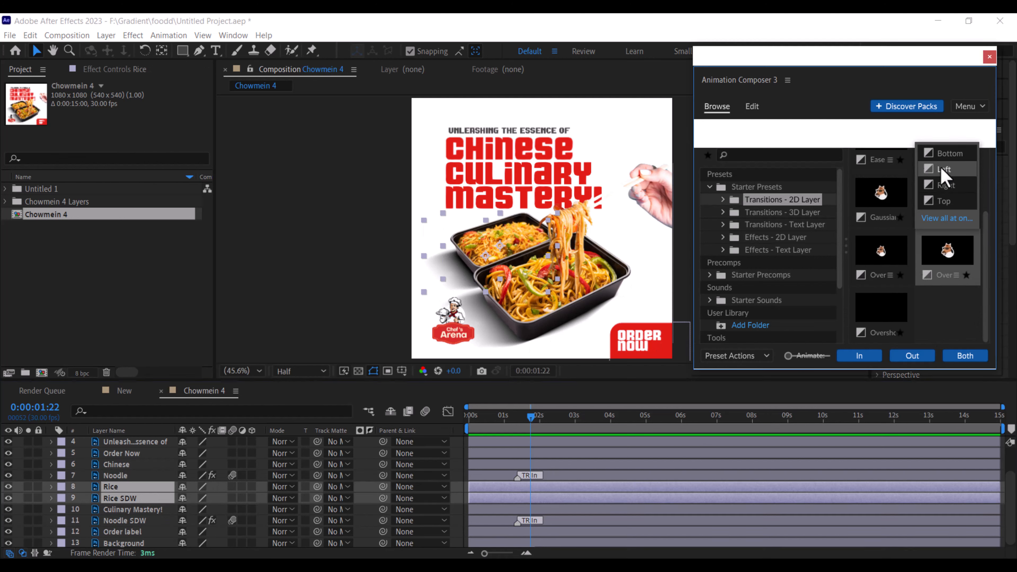
left_click(857, 356)
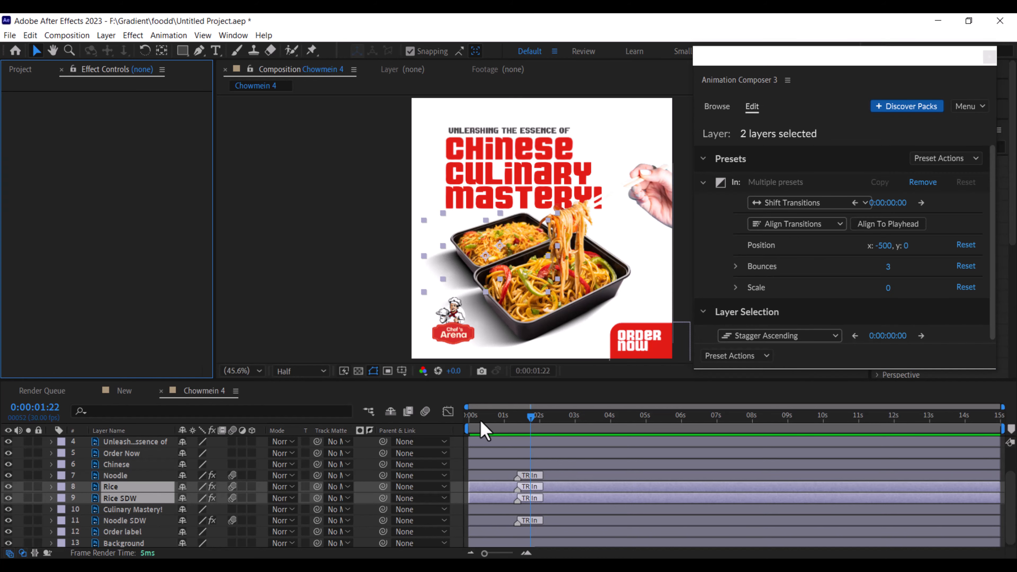
left_click_drag(535, 419, 470, 421)
key("space")
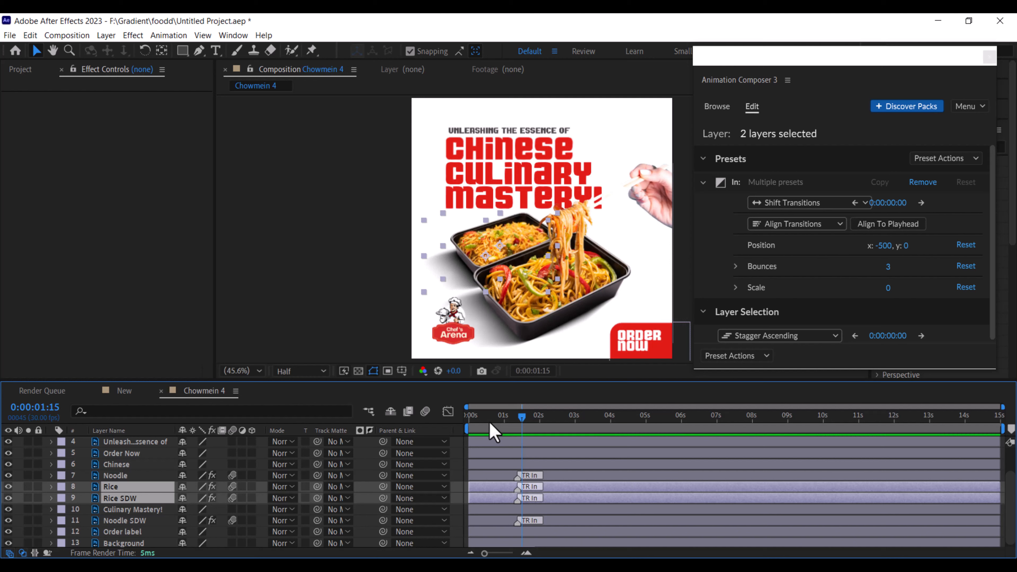
Move the In transition markers of Noodle, Rice, Rice SDW and Noodle SDW to about 2 seconds and preview the slower entrance.
left_click(527, 554)
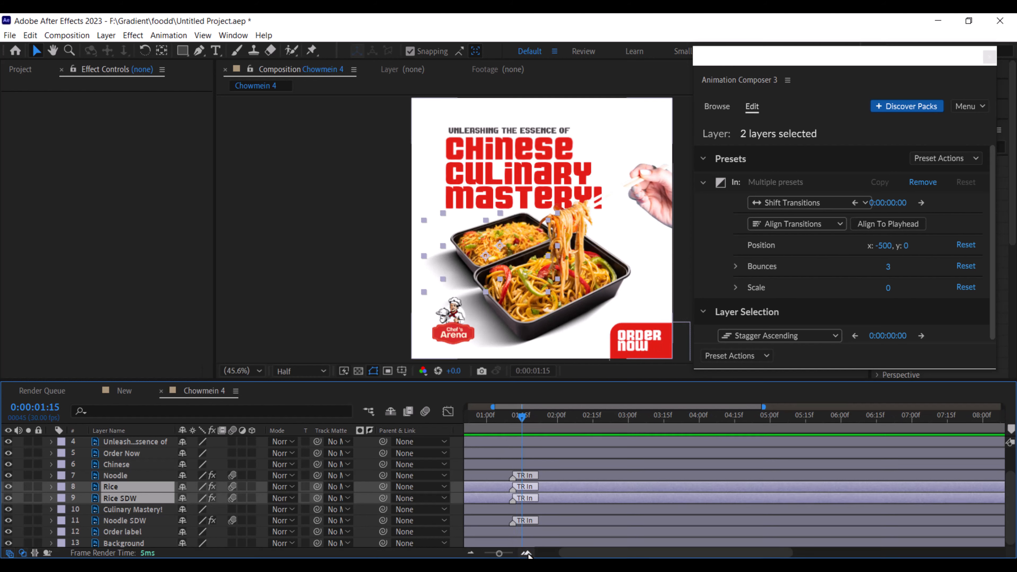
left_click(527, 554)
left_click_drag(577, 553, 528, 556)
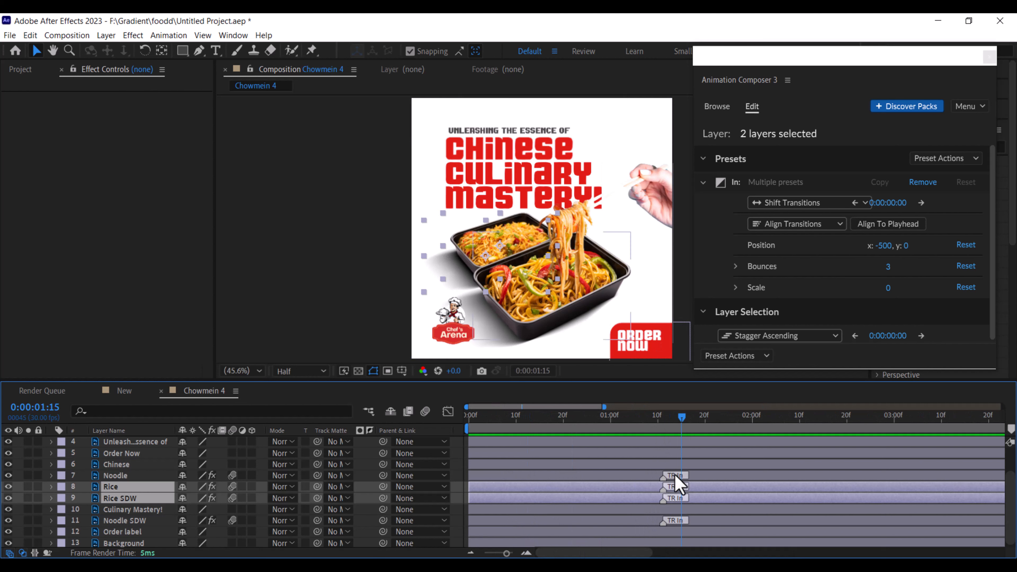
left_click_drag(685, 476, 747, 473)
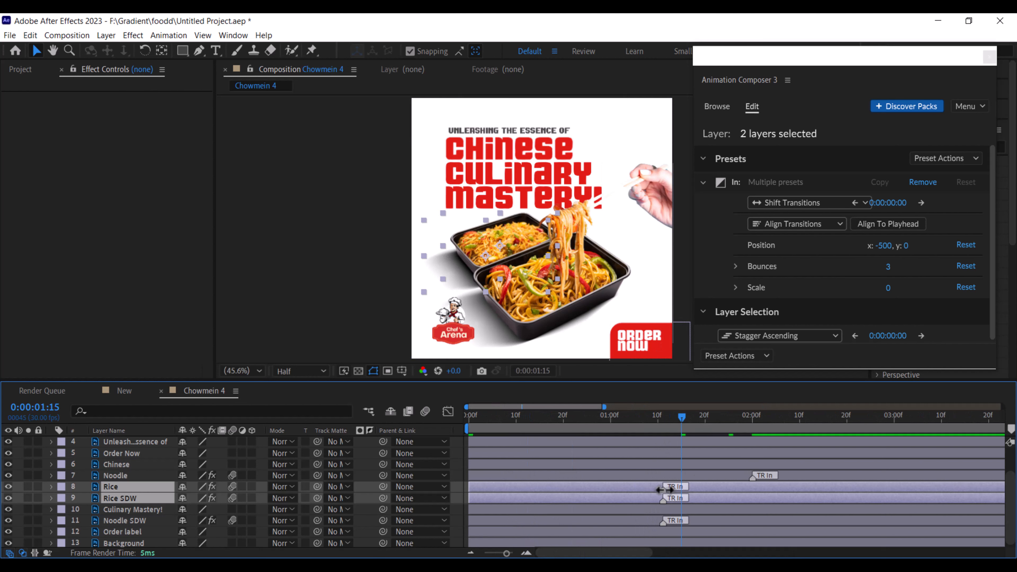
left_click_drag(668, 487, 755, 486)
left_click_drag(662, 499, 747, 503)
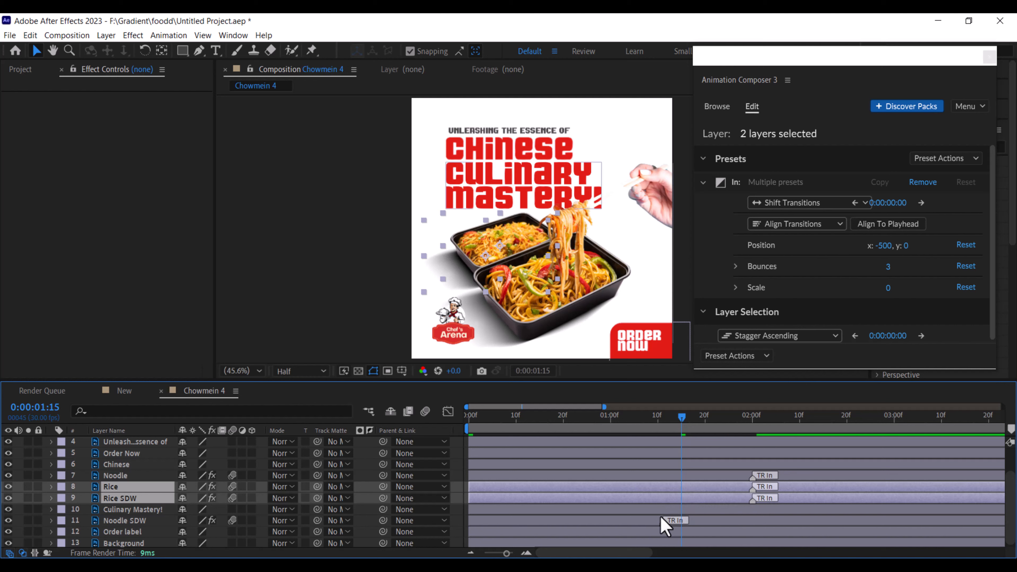
left_click_drag(663, 521, 749, 520)
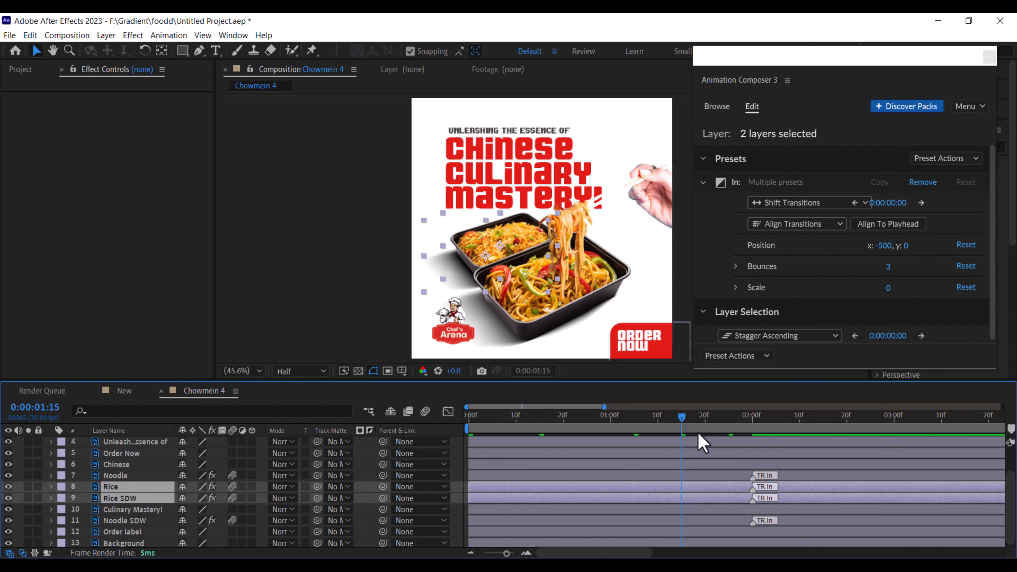
left_click_drag(681, 419, 443, 411)
key("space")
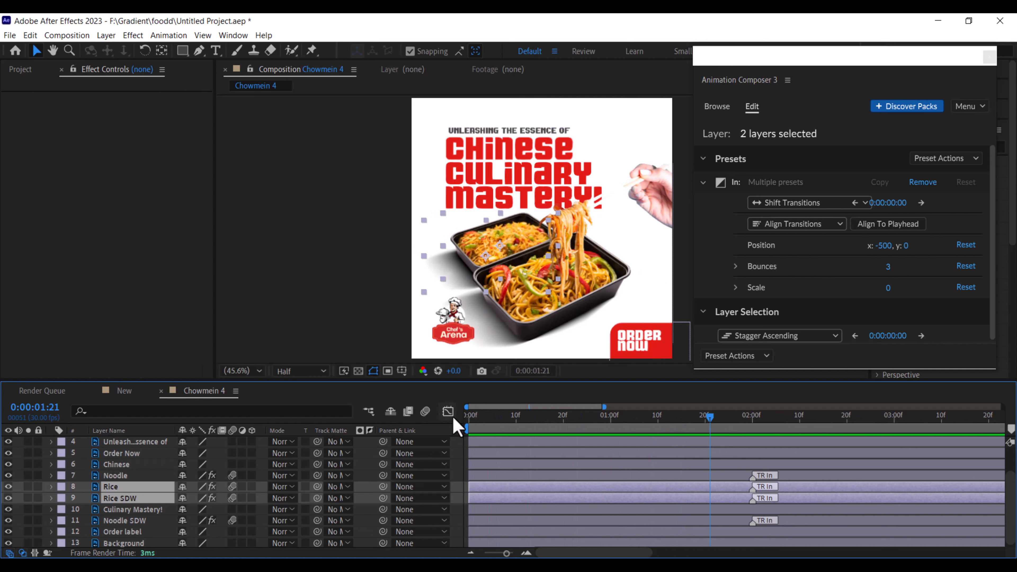
Apply the Ease Position & Rotate Right preset to the hand layer (Layer 0 copy) as an In transition and preview it.
left_click(661, 197)
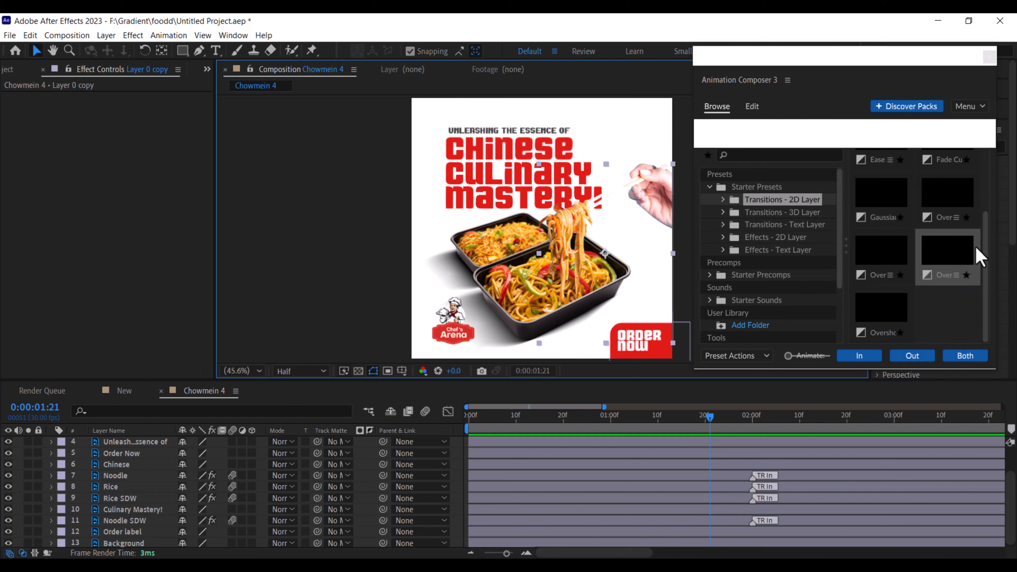
left_click_drag(986, 223, 993, 166)
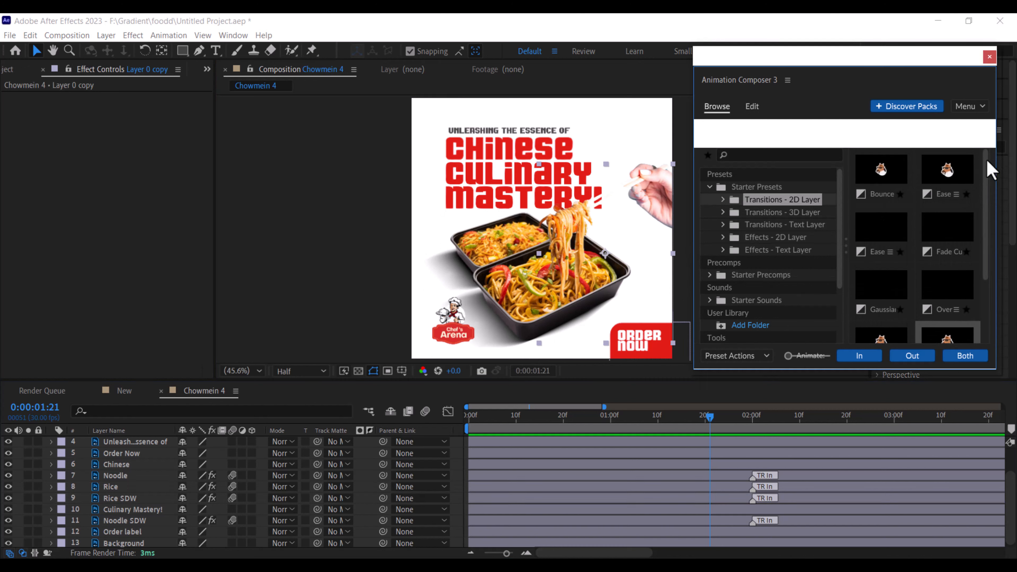
mouse_move(952, 171)
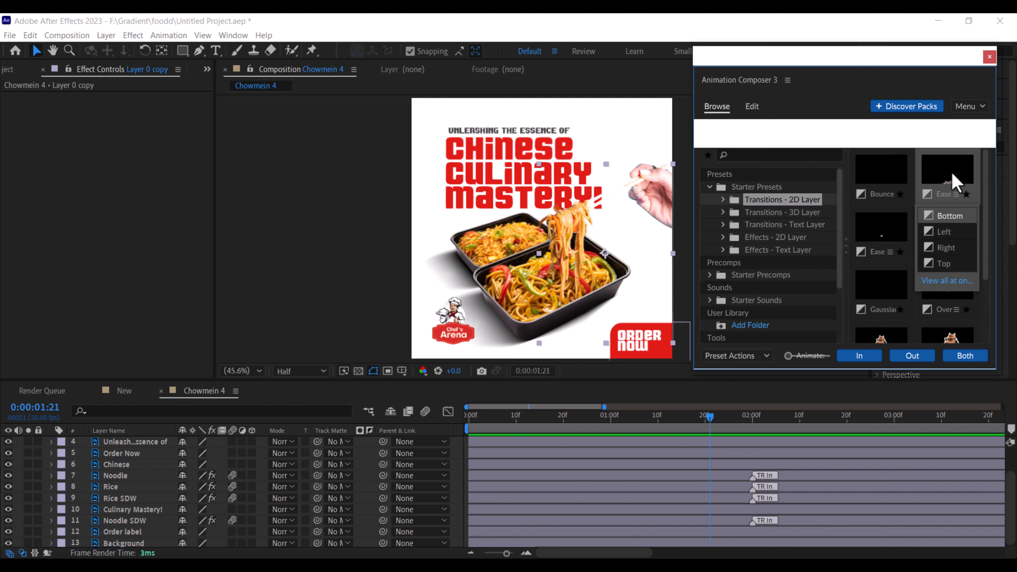
left_click(941, 248)
left_click(861, 355)
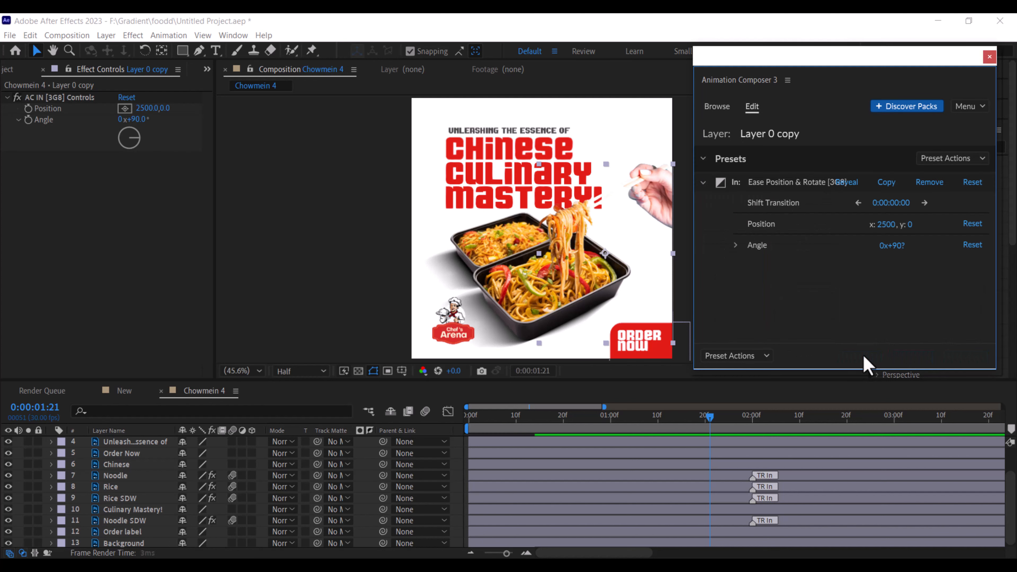
left_click(470, 423)
key("space")
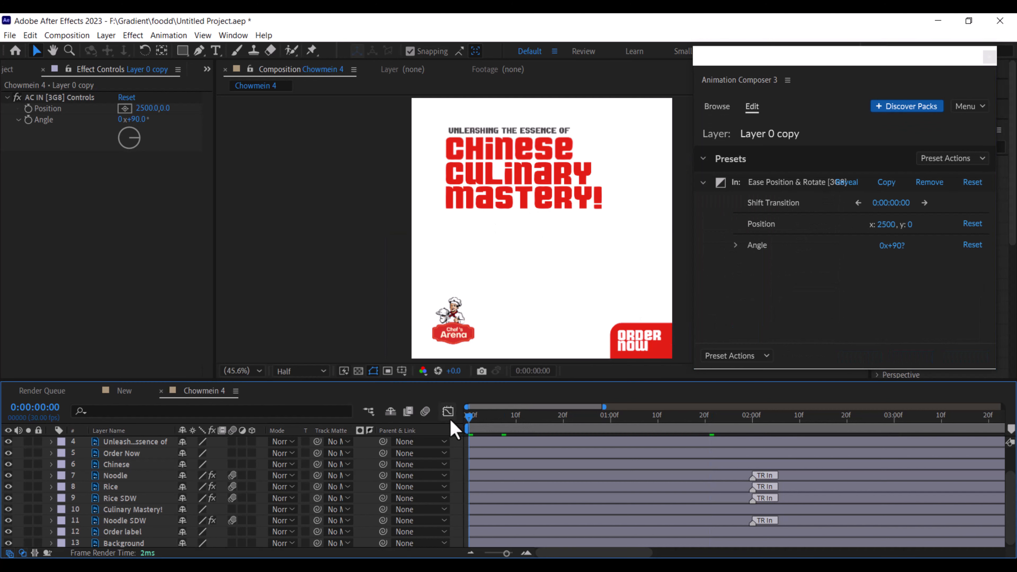
key("space")
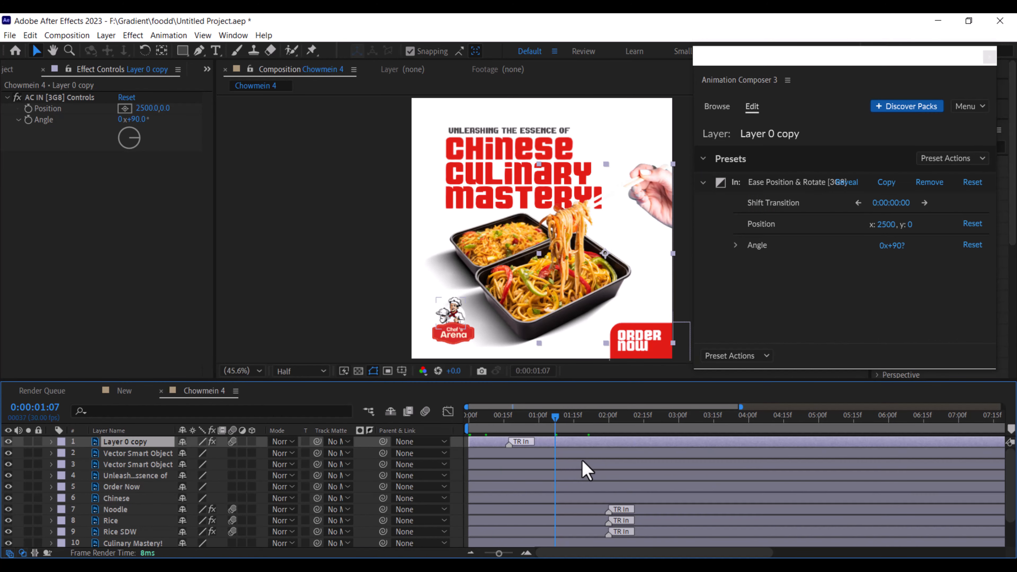
Move the In transition marker of Layer 0 copy to about 1 second and preview the animation from the start.
mouse_move(494, 424)
left_mouse_down()
mouse_move(465, 421)
mouse_move(505, 424)
mouse_move(507, 437)
mouse_move(544, 444)
left_mouse_up()
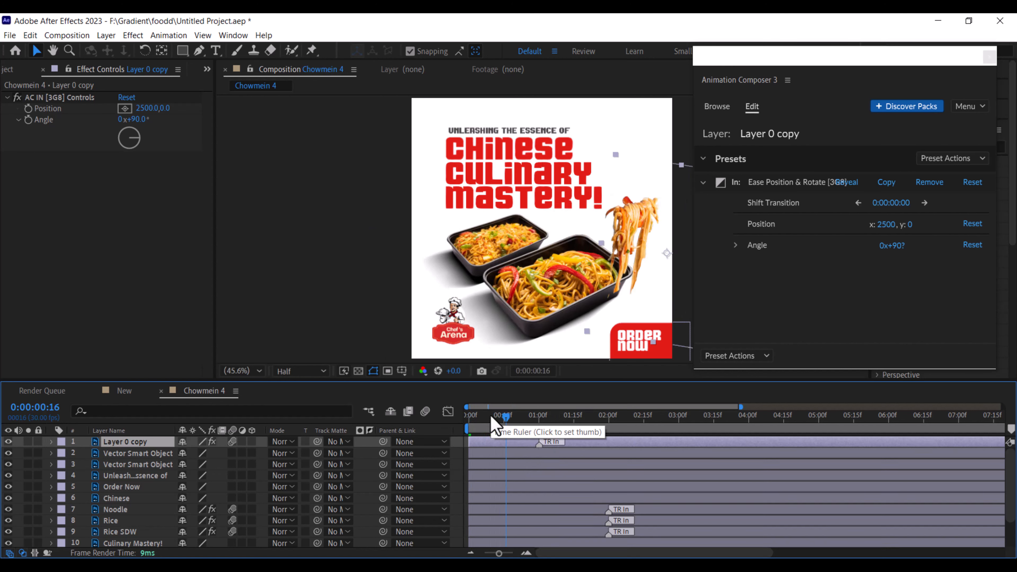
left_click_drag(495, 420, 456, 419)
key("space")
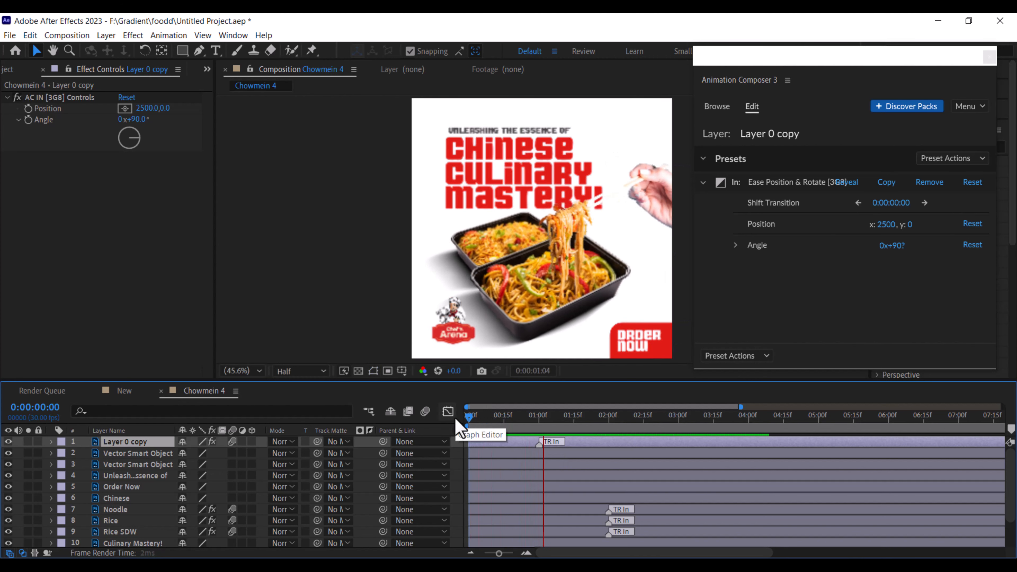
key("space")
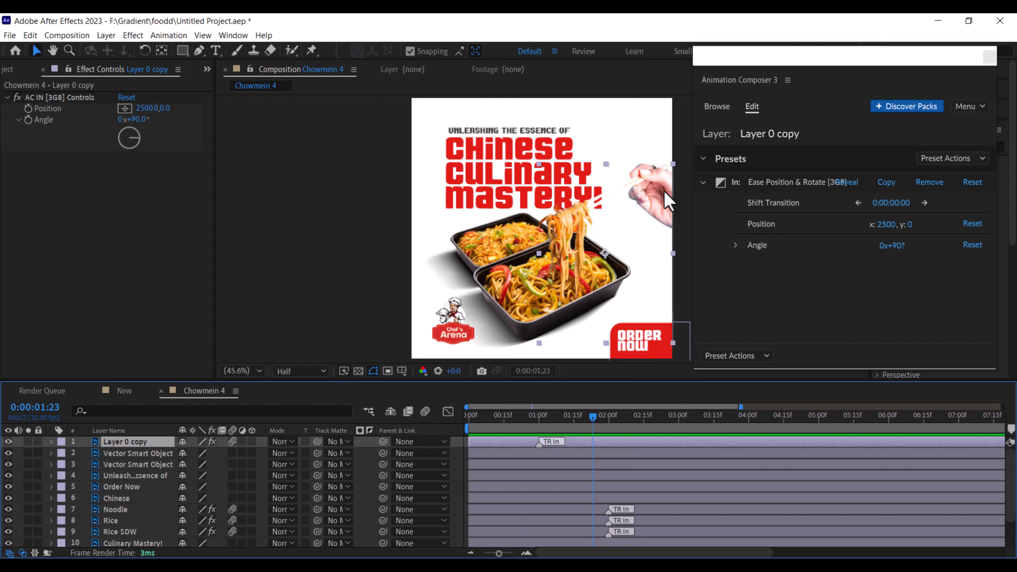
Apply the Cosine Position & Rotation preset from Effects - 2D Layer to Layer 0 copy and preview the hand's motion.
left_click(717, 107)
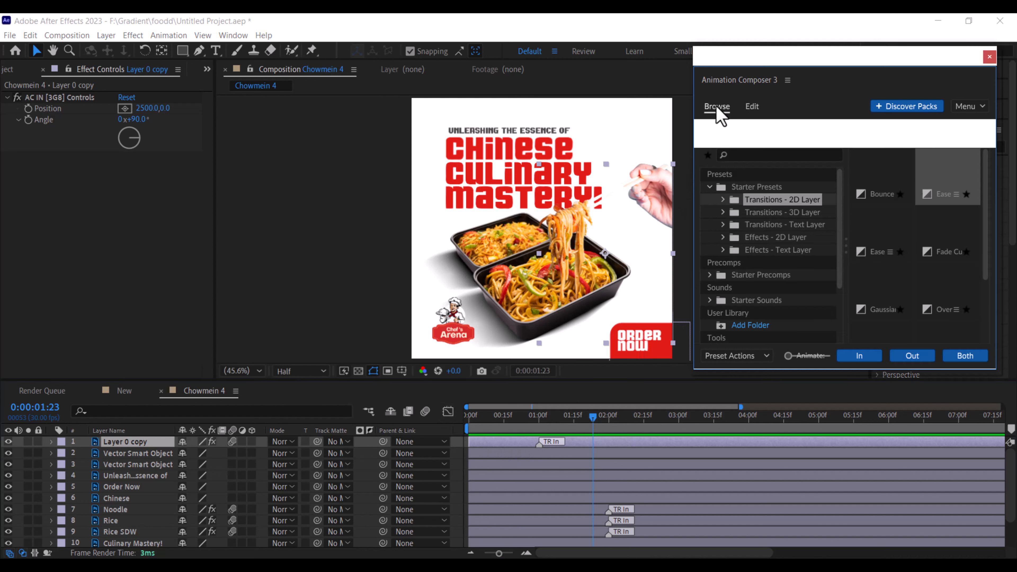
left_click(795, 226)
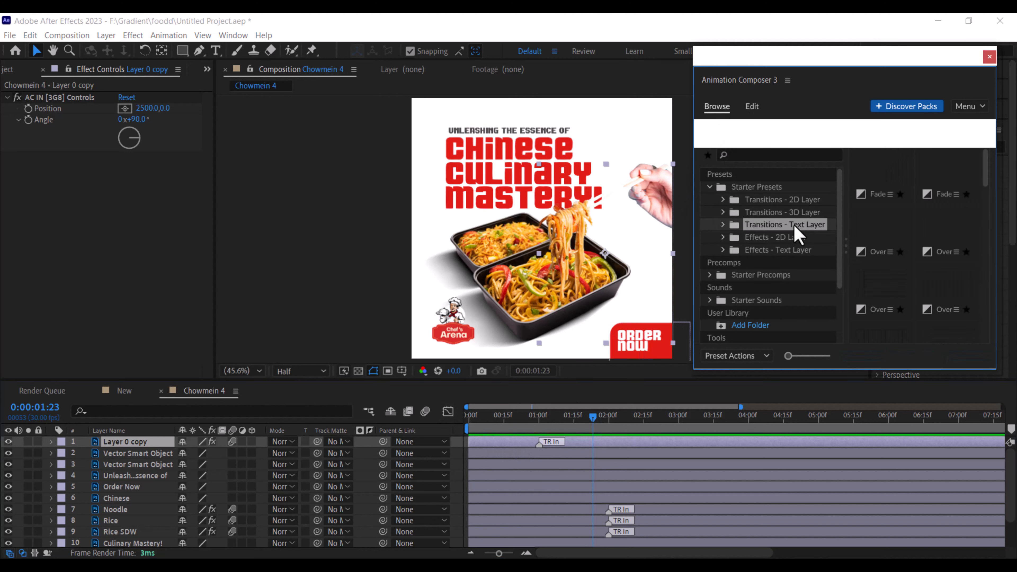
left_click(785, 250)
left_click(787, 238)
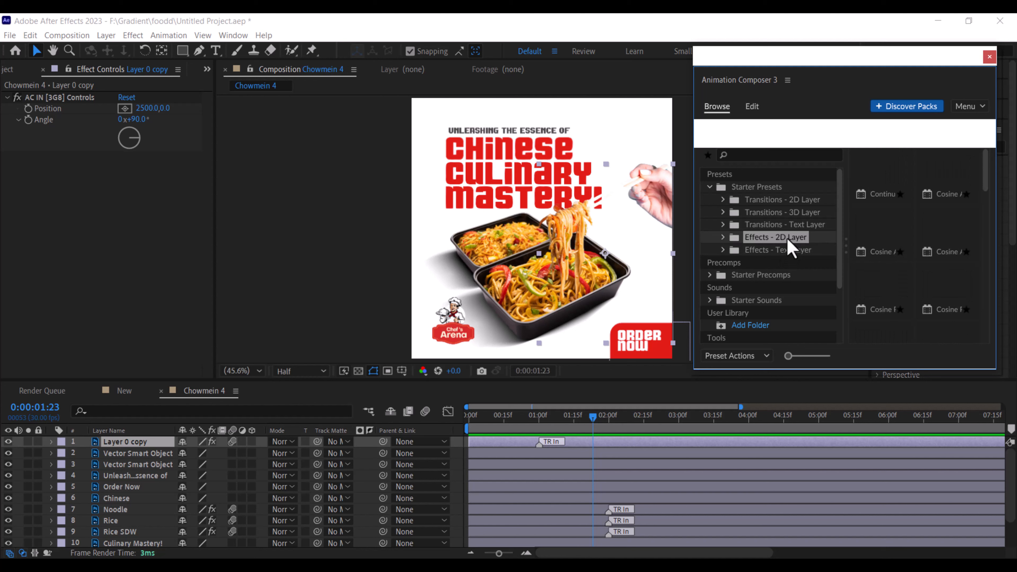
left_click_drag(986, 170, 986, 193)
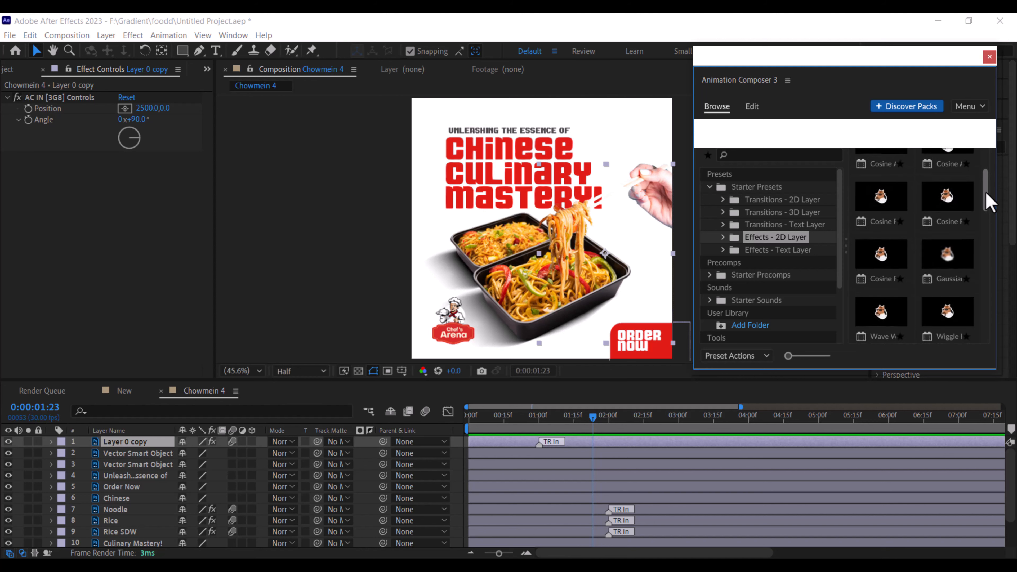
left_click(960, 199)
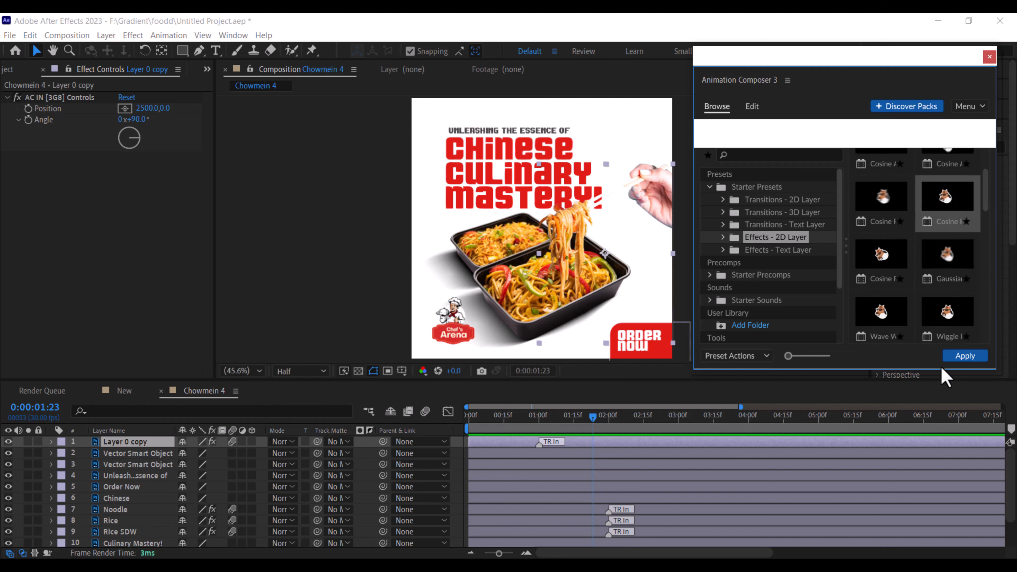
left_click(962, 356)
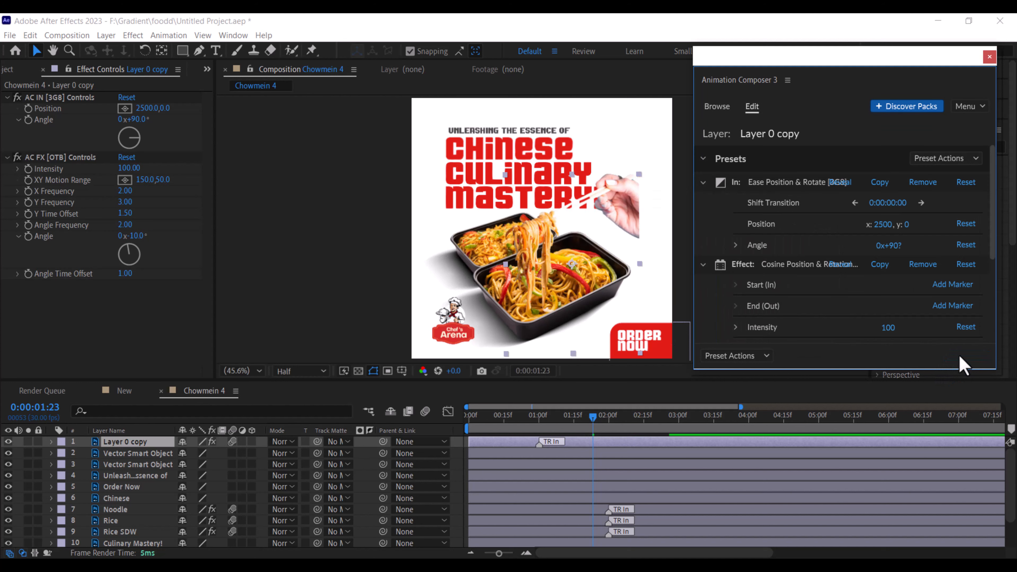
mouse_move(533, 419)
left_mouse_down()
mouse_move(468, 422)
mouse_move(525, 422)
left_mouse_up()
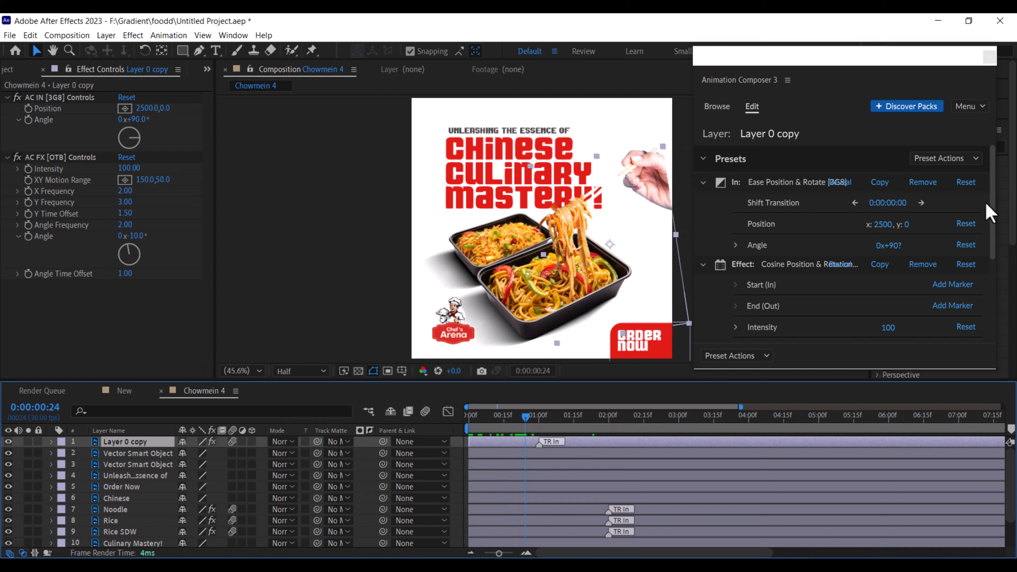
Set the XY Motion Range of Layer 0 copy's cosine effect to x 0 and y 10.
left_click_drag(991, 207, 995, 281)
left_click(879, 218)
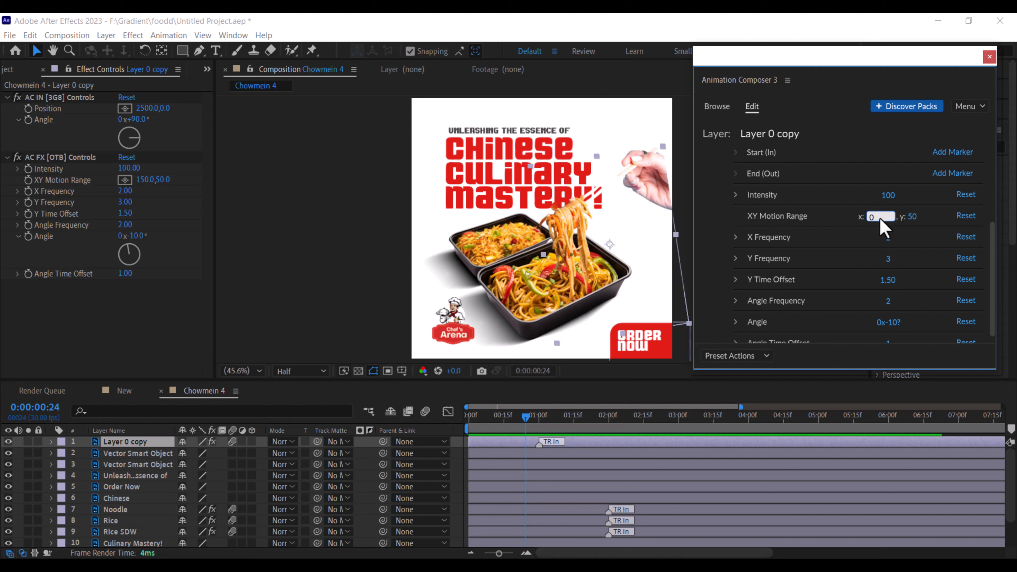
left_click(901, 218)
type("1")
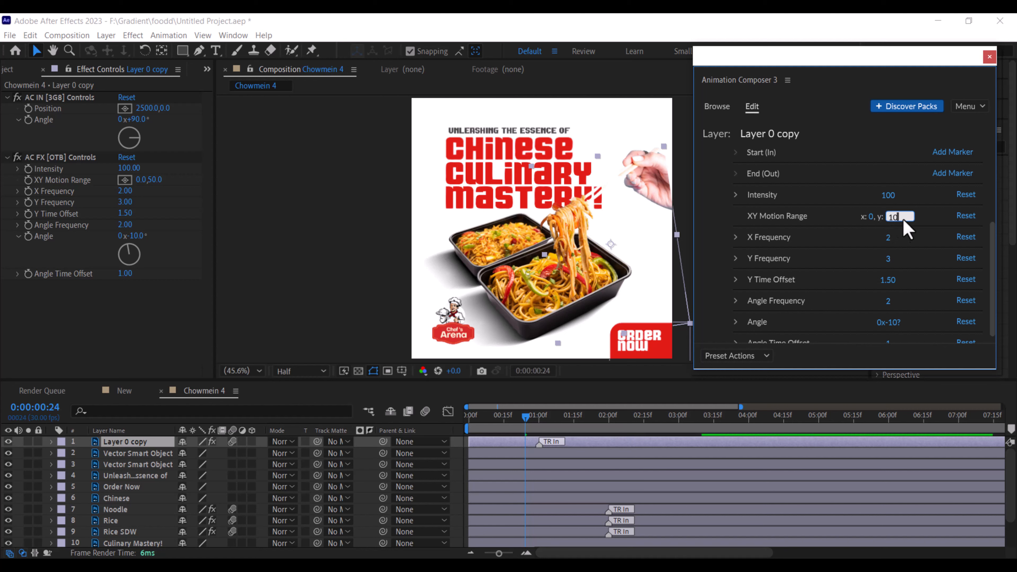
key("Return")
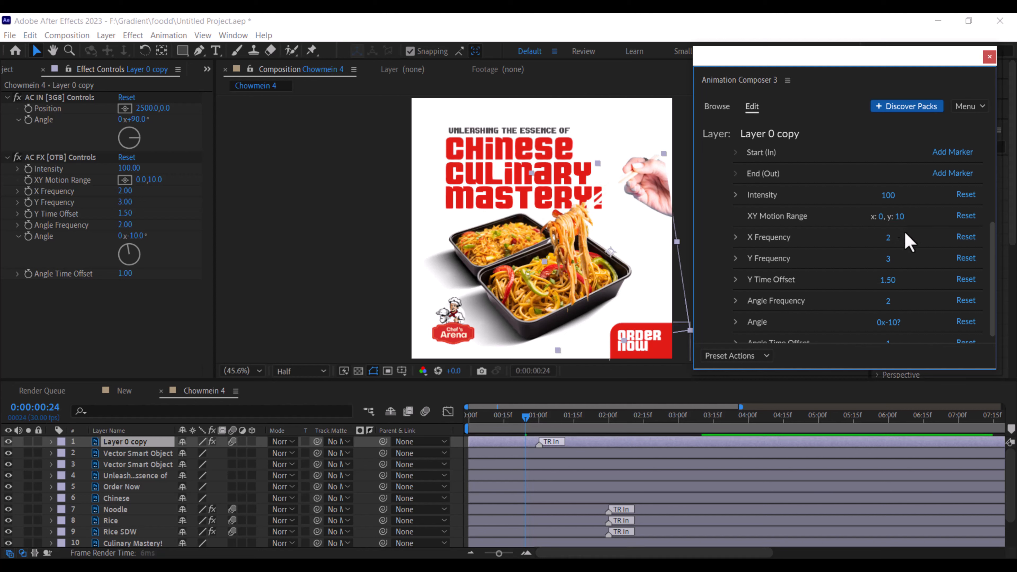
Set the cosine effect's Angle Frequency to 1 and X Frequency to 0, and preview the hand from the start.
left_click(890, 260)
left_click(888, 301)
key("Return")
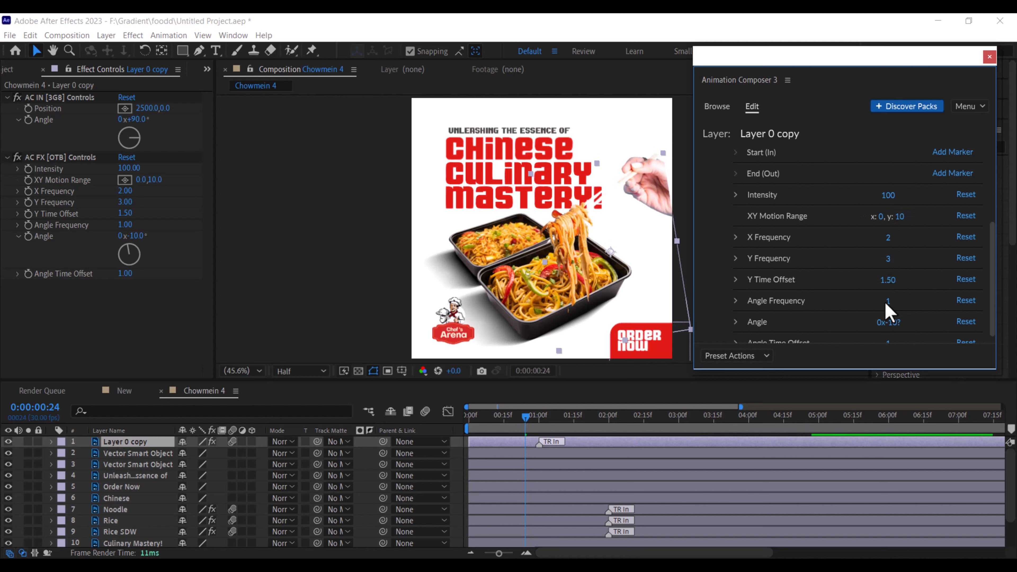
left_click(889, 303)
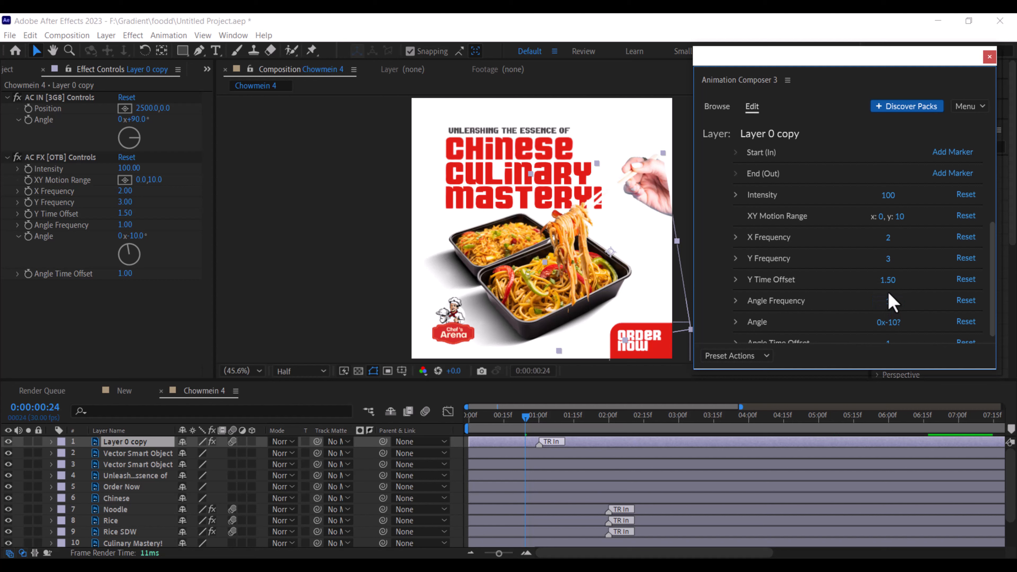
left_click(888, 238)
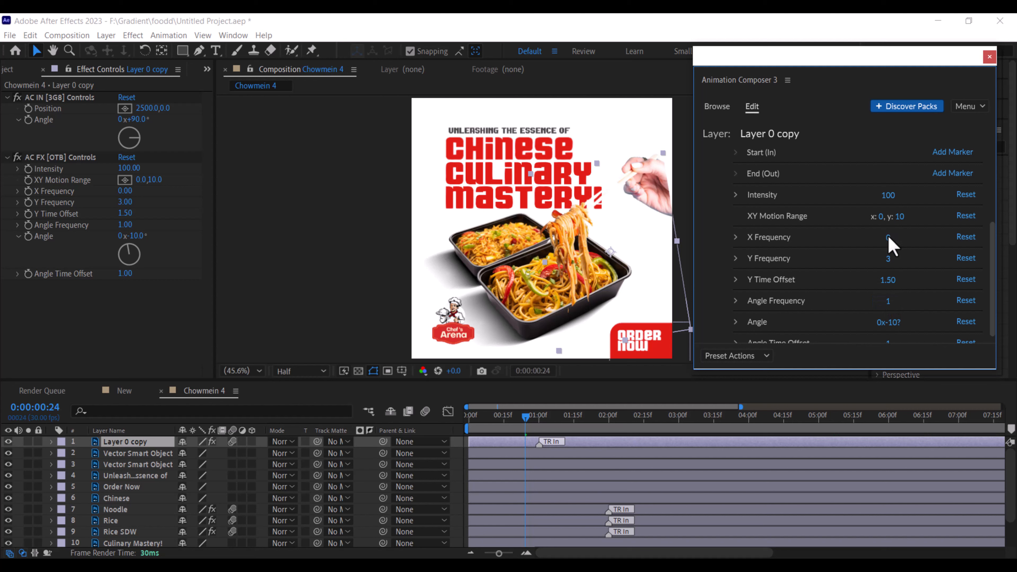
left_click_drag(496, 418, 462, 421)
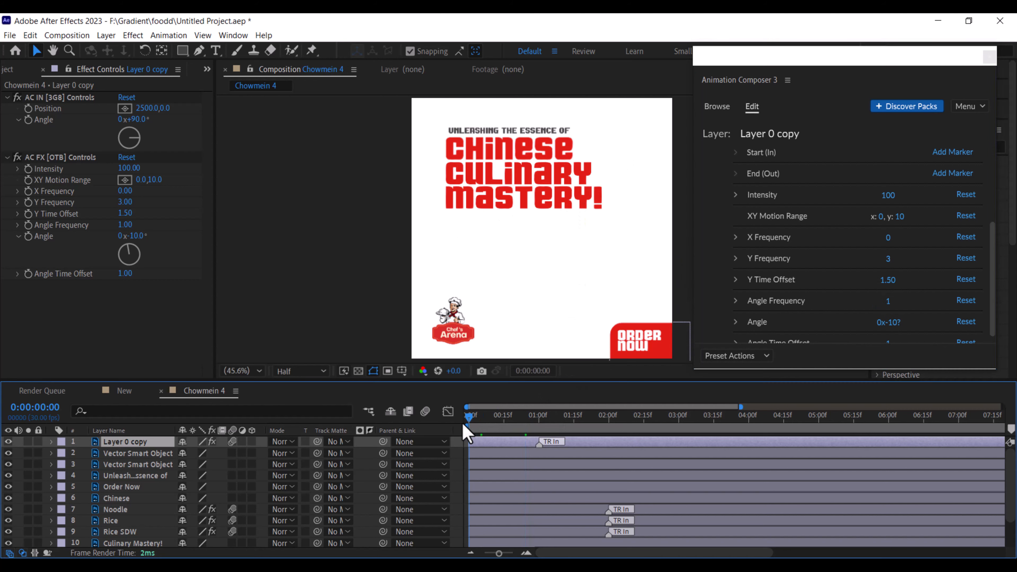
key("space")
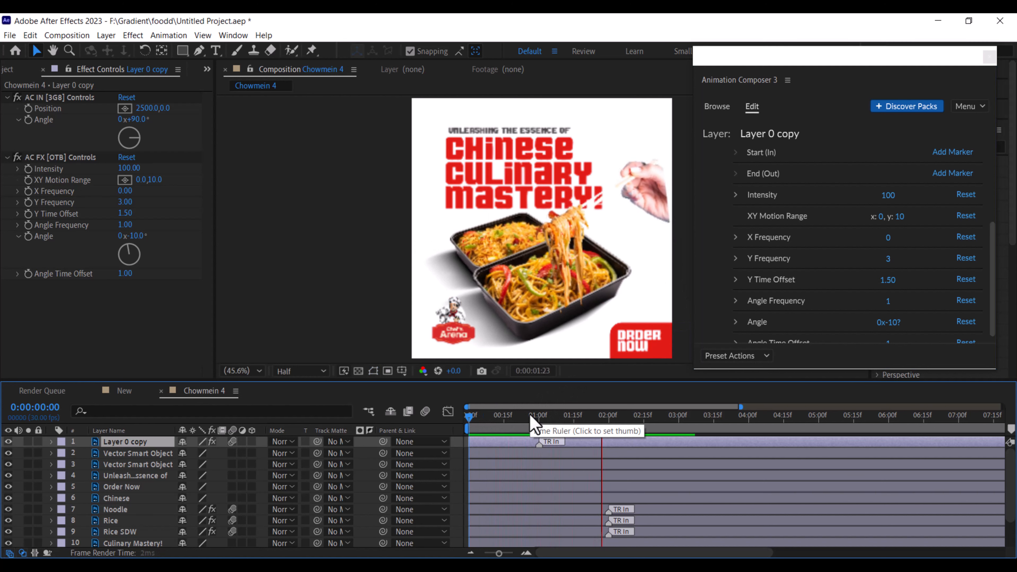
key("space")
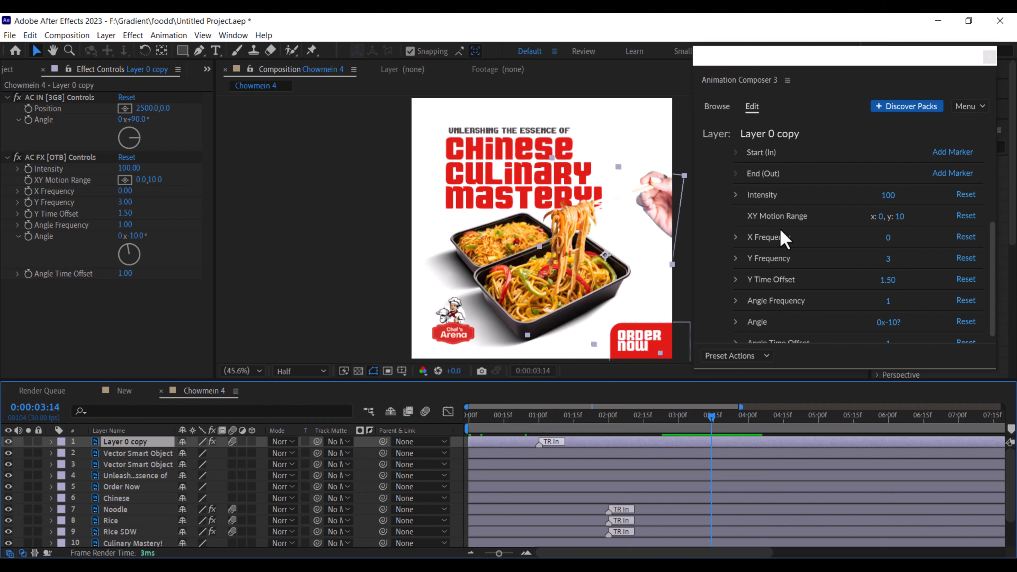
Reduce the cosine effect's Intensity to 20 and preview the hand's motion from the start.
left_click(894, 197)
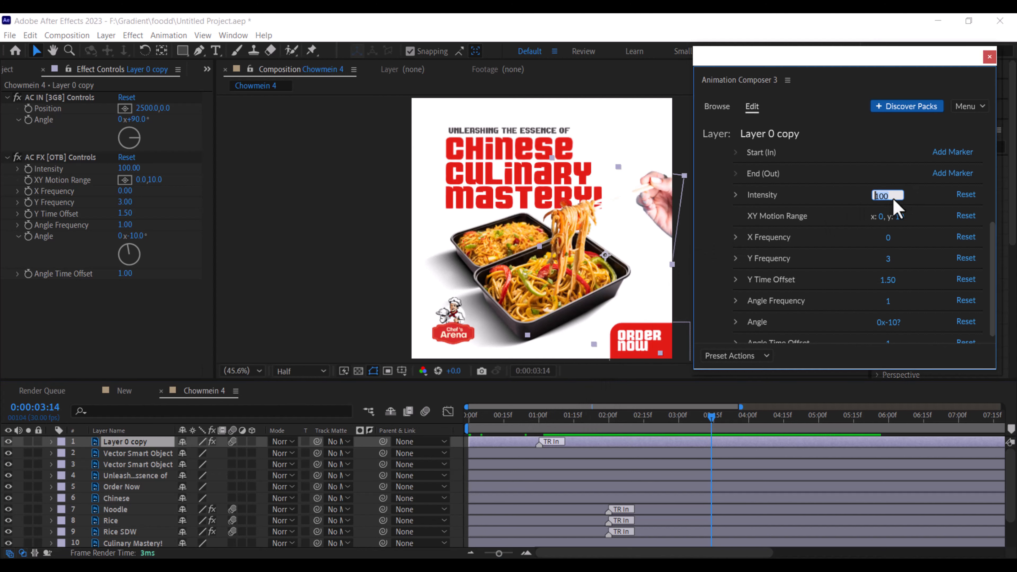
key("Return")
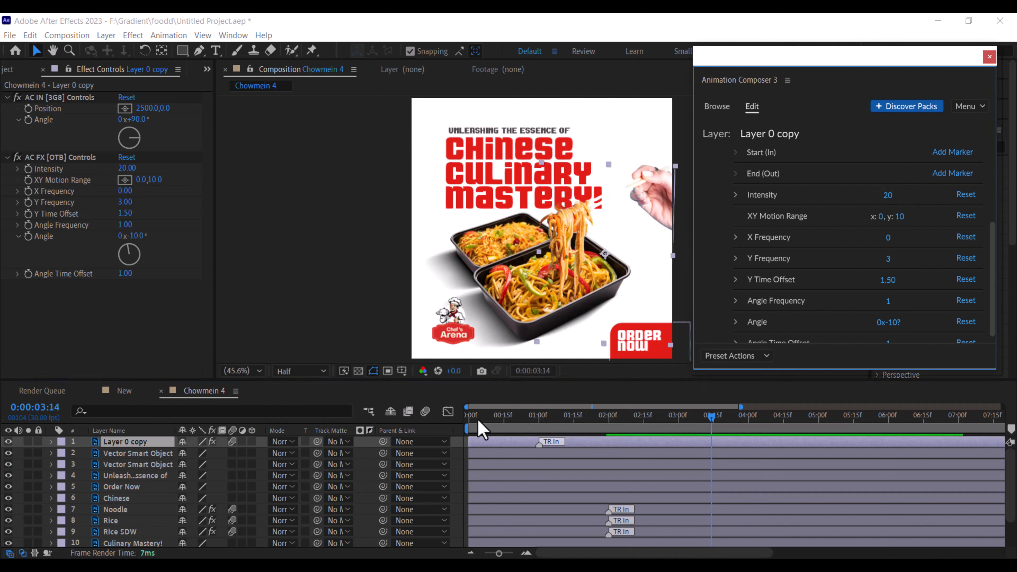
left_click(468, 416)
key("space")
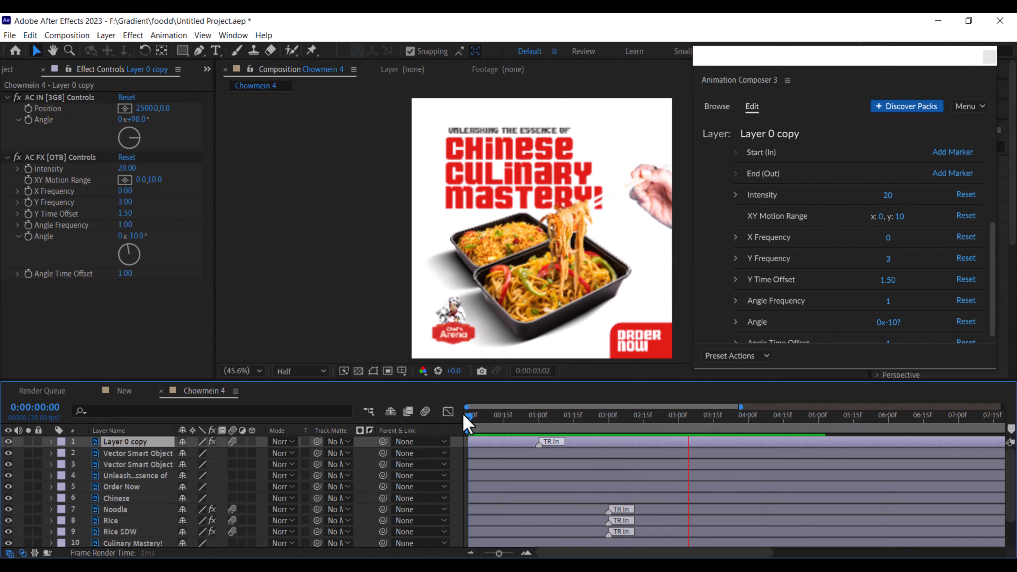
key("space")
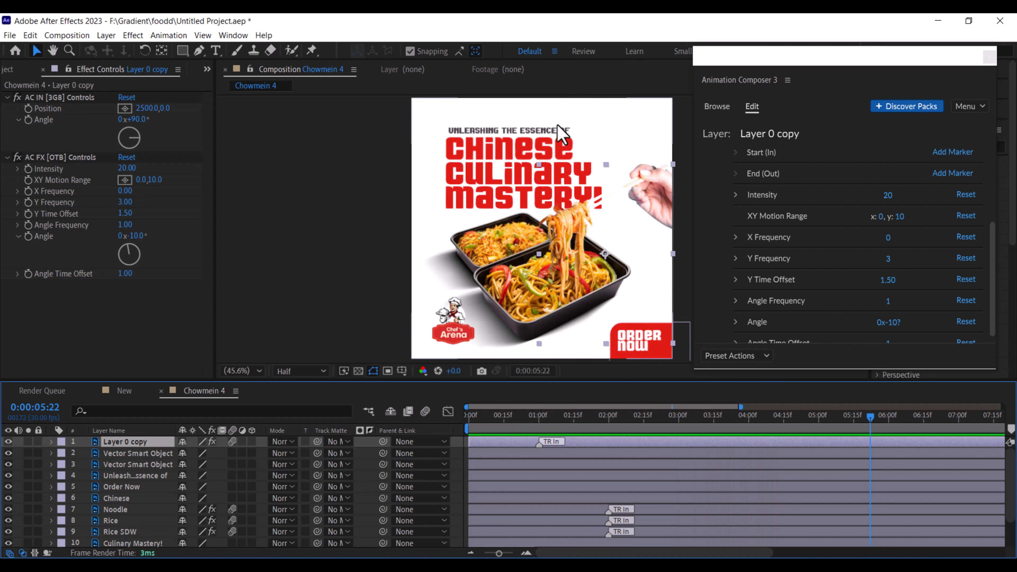
Convert the Chinese, Culinary Mastery! and Unleashing the Essence of layers to editable text.
left_click(495, 152)
left_click(468, 169, "shift")
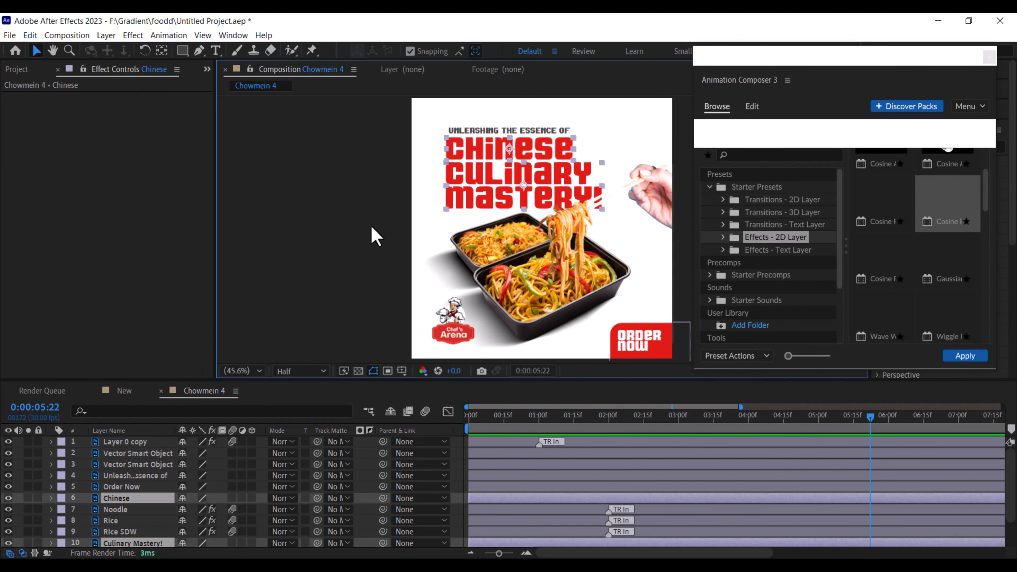
left_click(470, 132, "shift")
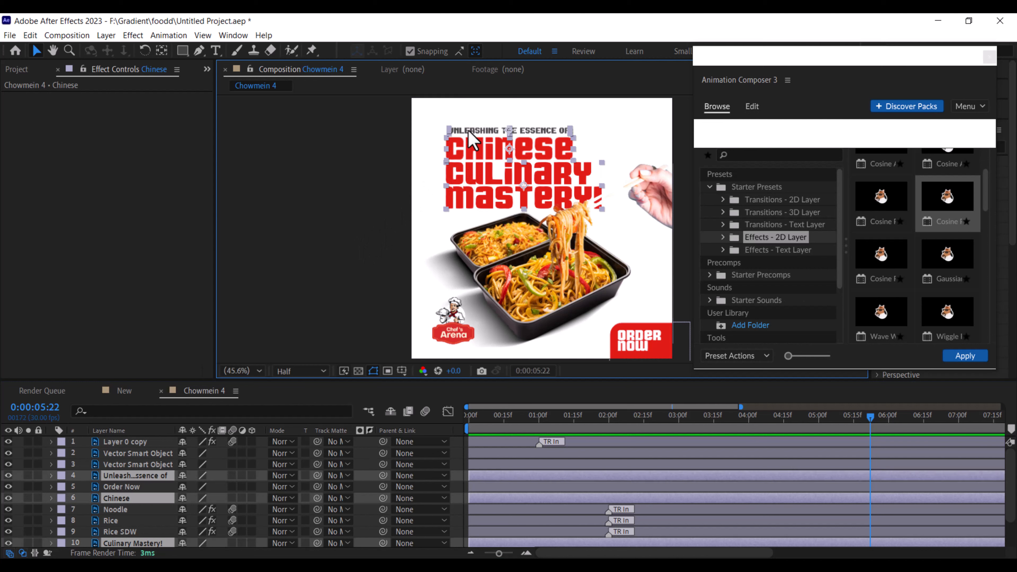
right_click(145, 476)
mouse_move(219, 371)
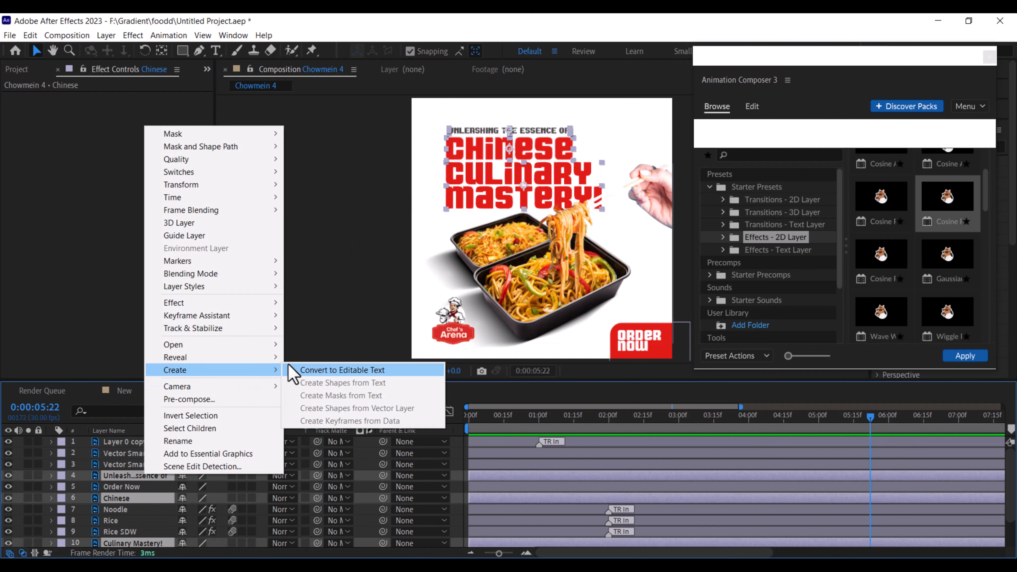
left_click(311, 370)
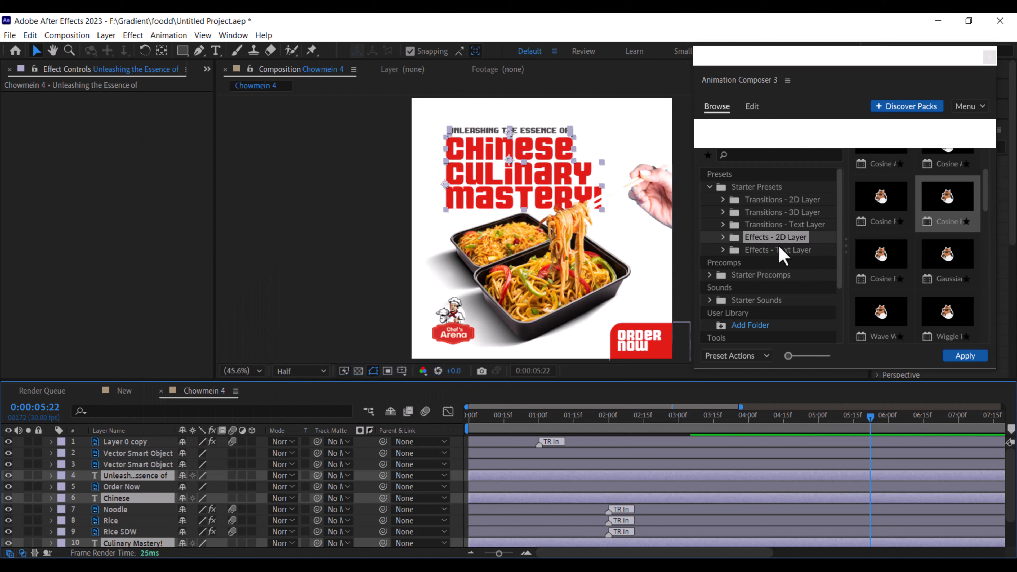
Apply the overshoot Bottom preset from Transitions - Text Layer to the three headline layers as an In transition and preview it.
left_click(788, 226)
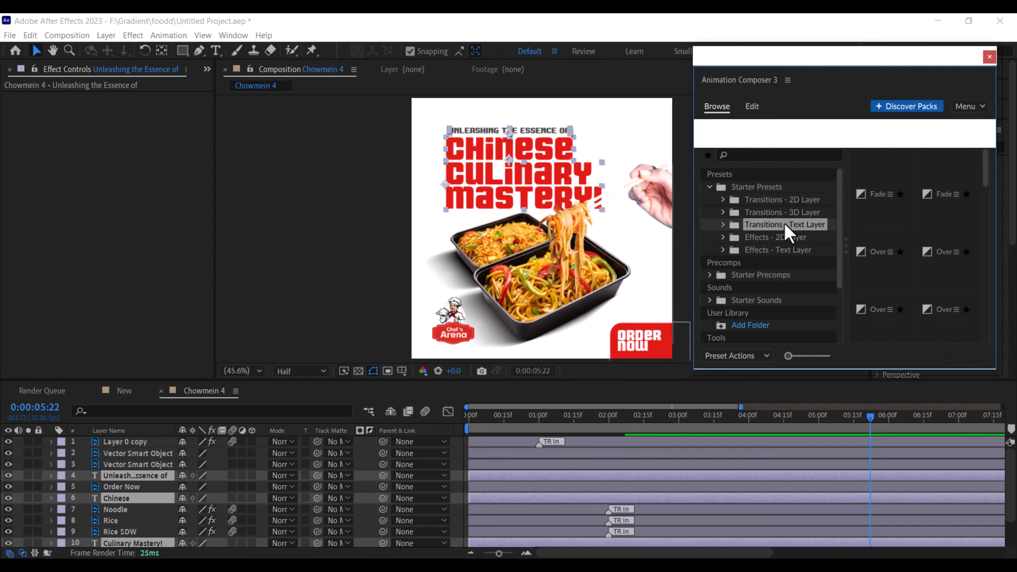
mouse_move(937, 250)
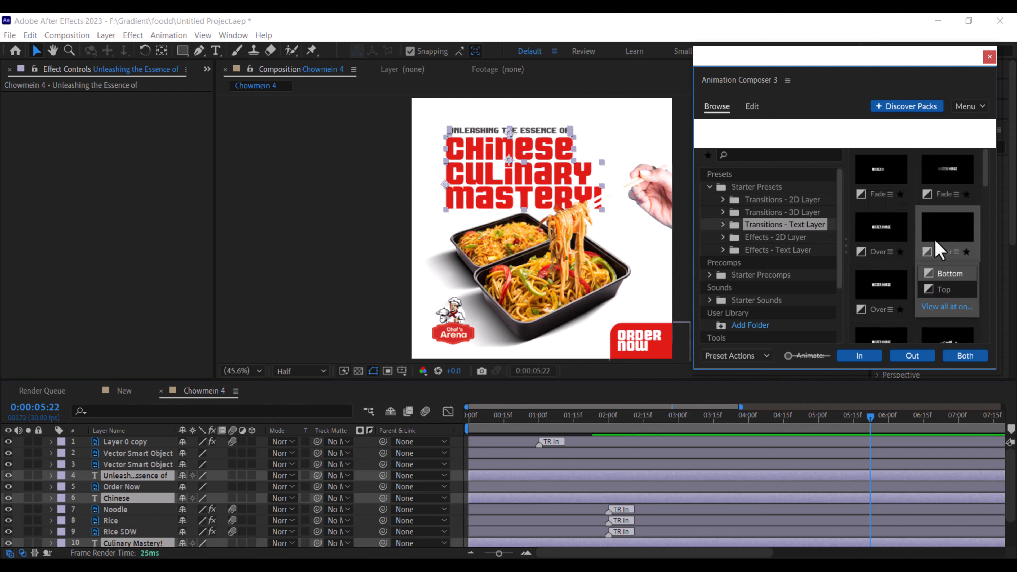
left_click(864, 356)
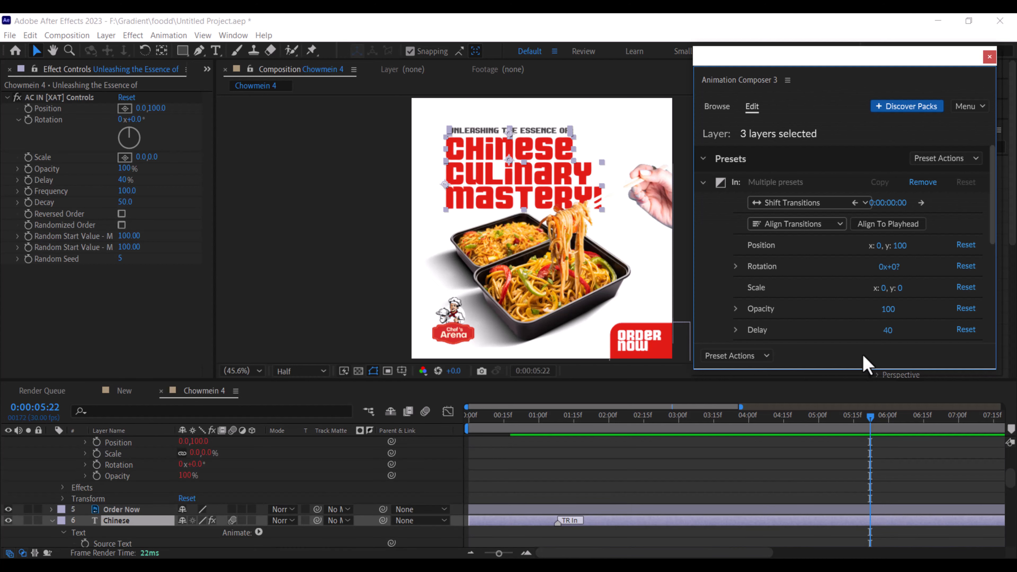
key("Home")
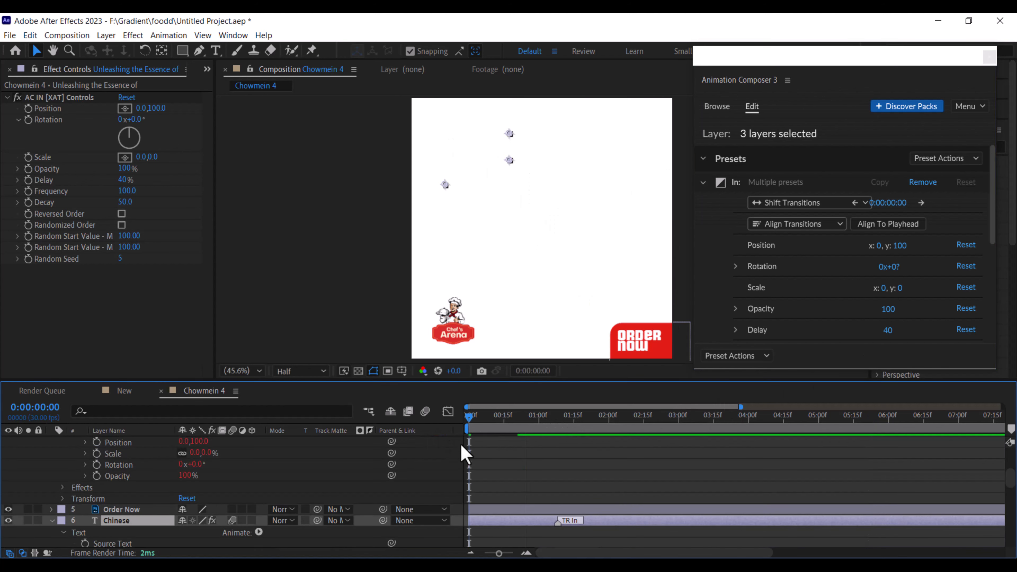
key("space")
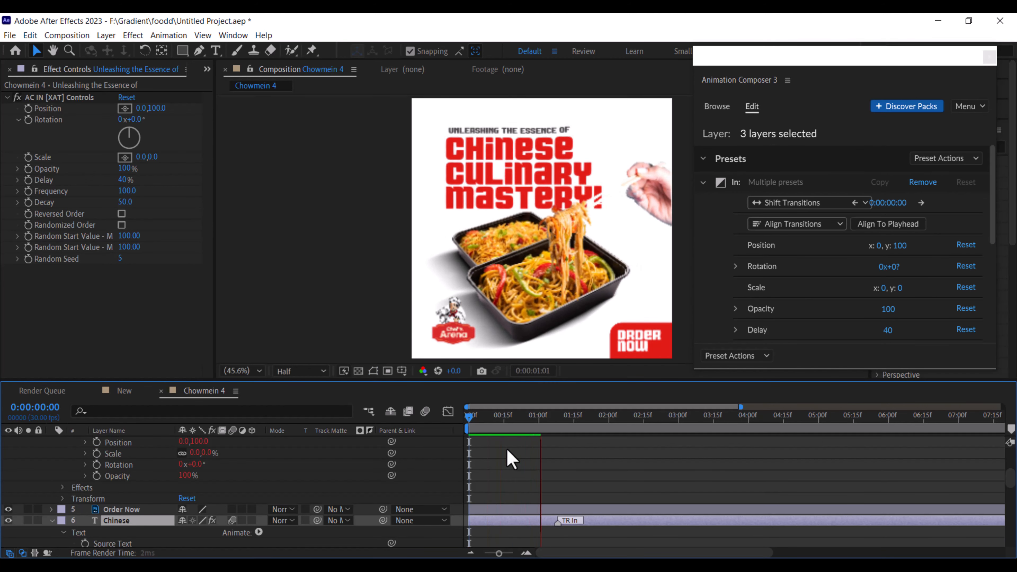
key("space")
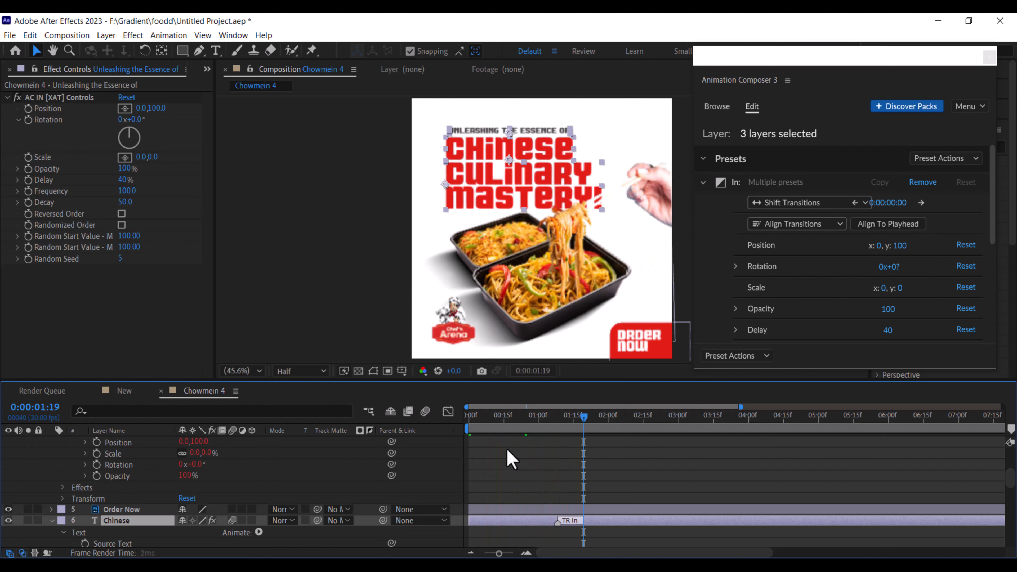
key("u")
mouse_move(569, 423)
left_mouse_down()
mouse_move(466, 426)
mouse_move(570, 432)
left_mouse_up()
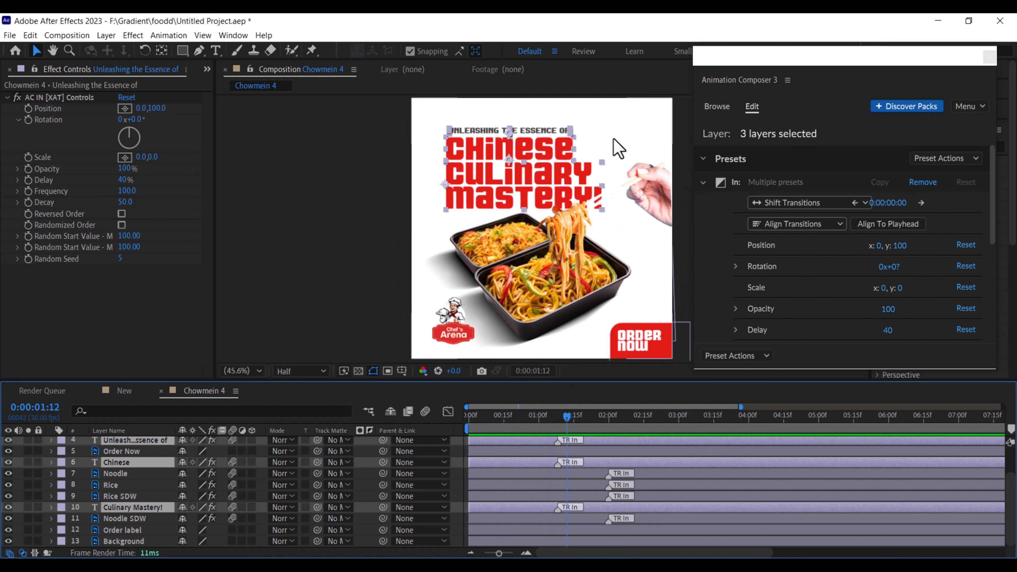
Apply the Wiggly position-and-rotation preset from Effects - Text Layer to the Chinese layer and preview it from the start.
left_click(611, 151)
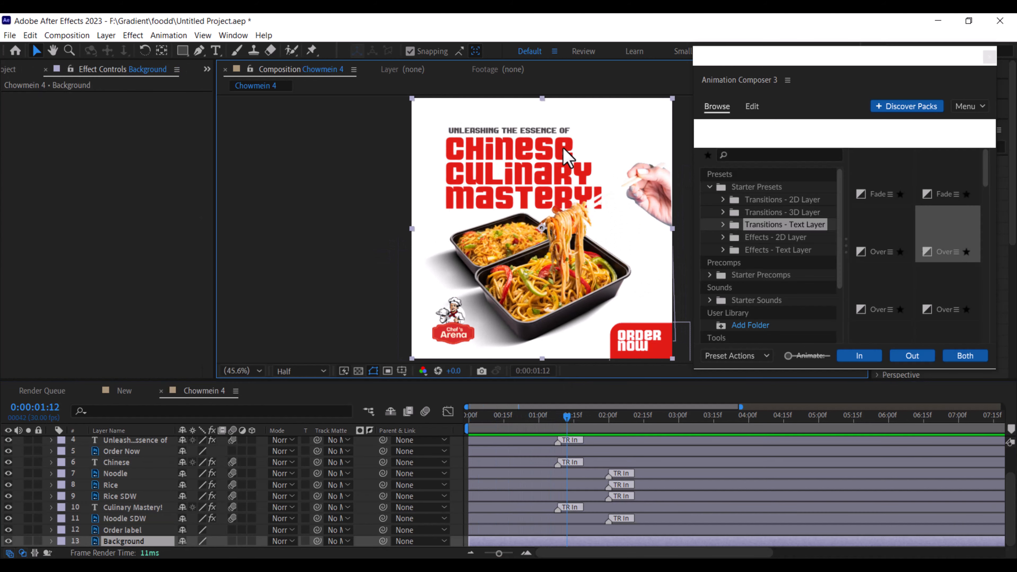
left_click(117, 462)
left_click(715, 106)
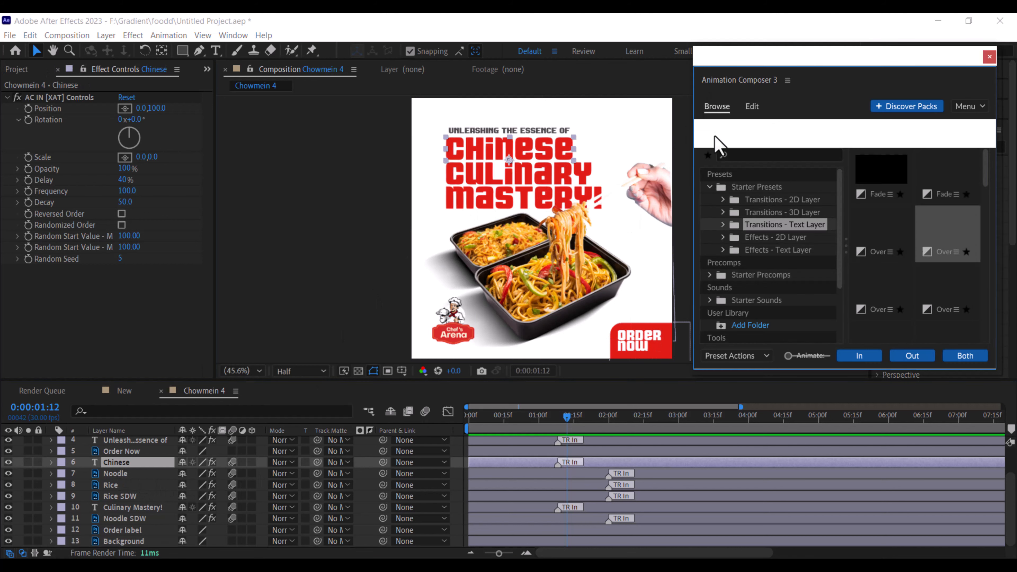
left_click(783, 250)
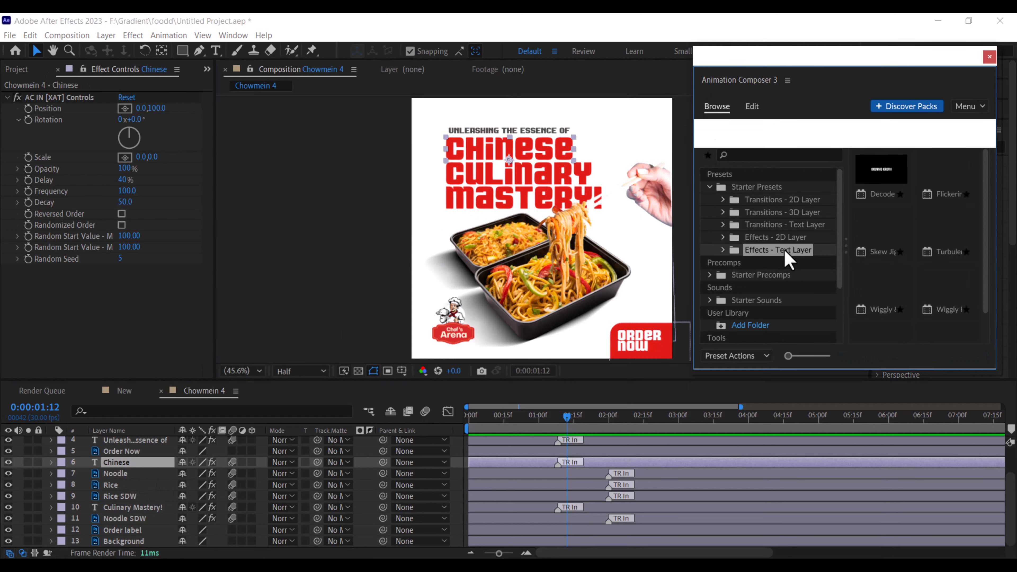
scroll(987, 283, "down", 1)
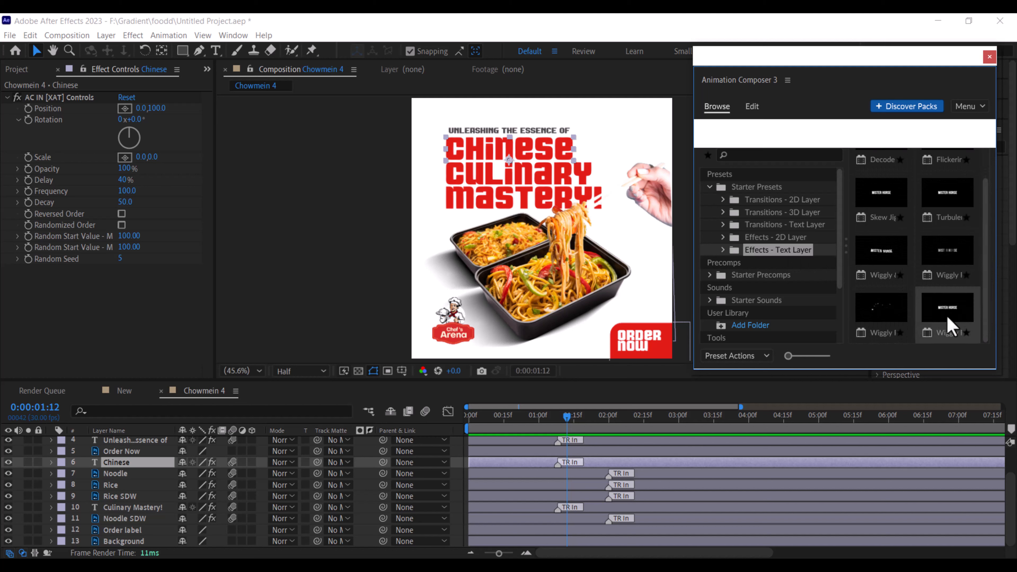
left_click(952, 325)
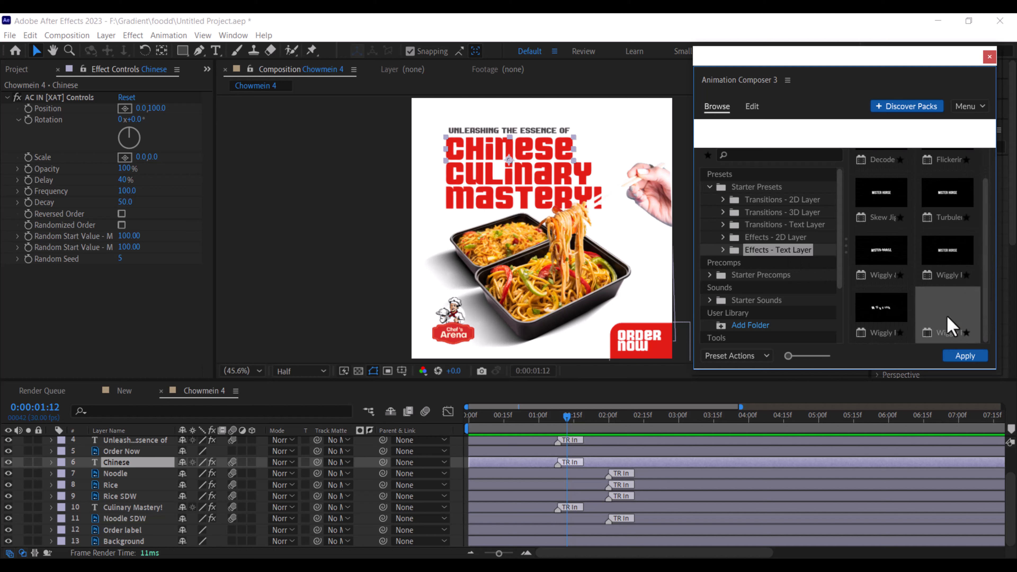
left_click(961, 355)
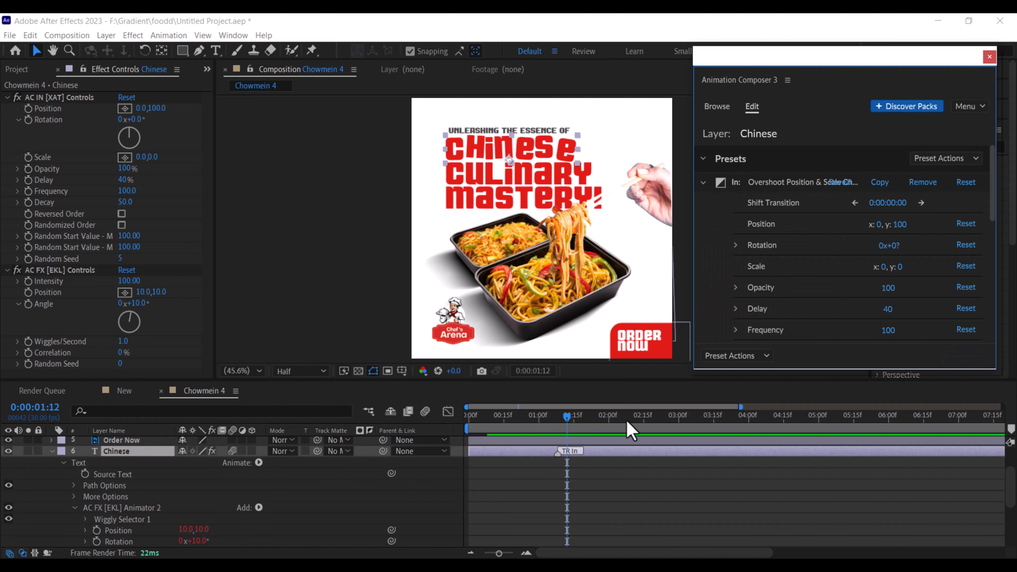
left_click_drag(509, 419, 456, 427)
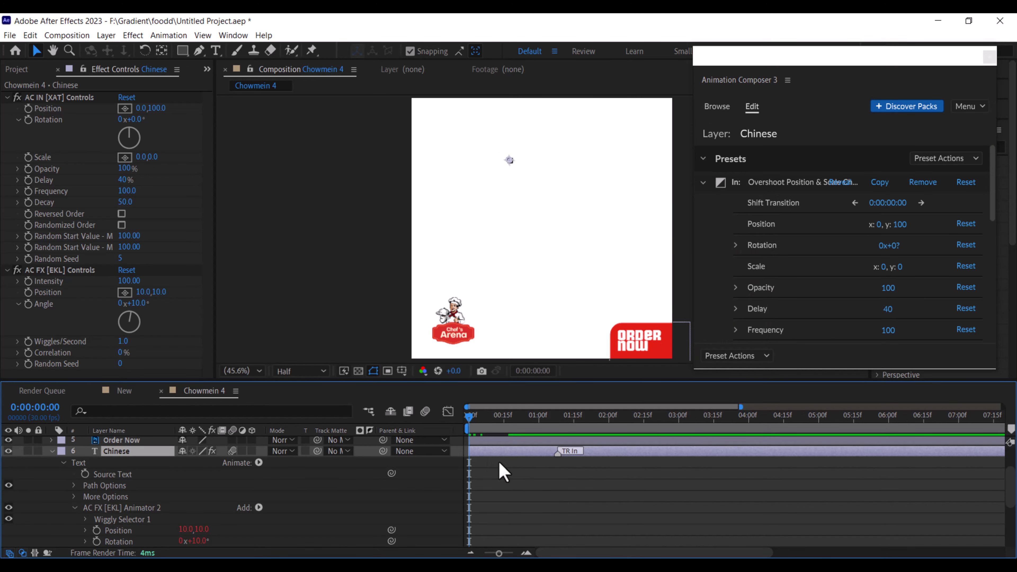
key("space")
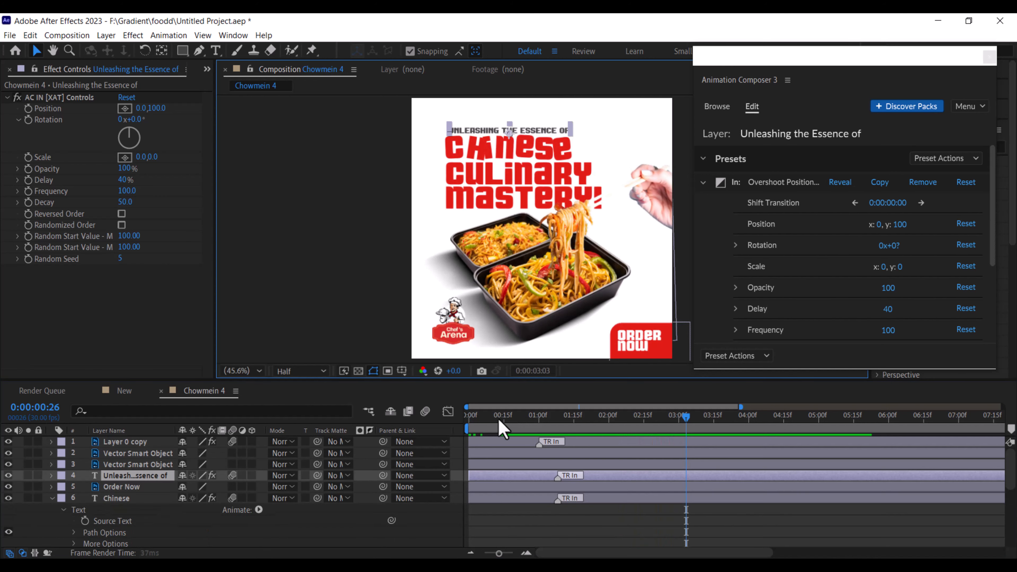
left_click_drag(499, 420, 603, 424)
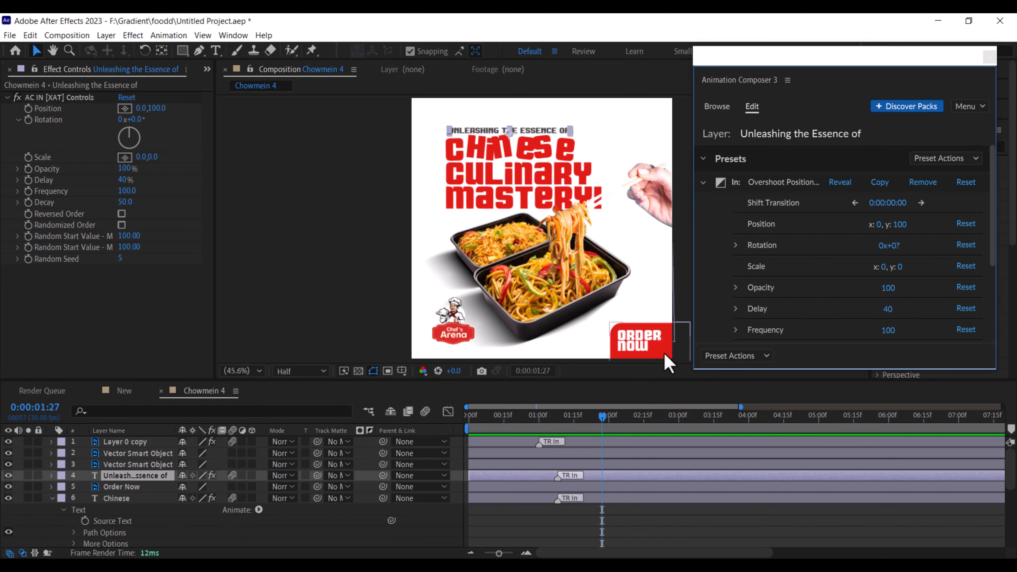
Convert the Order Now layer to editable text.
left_click(669, 341)
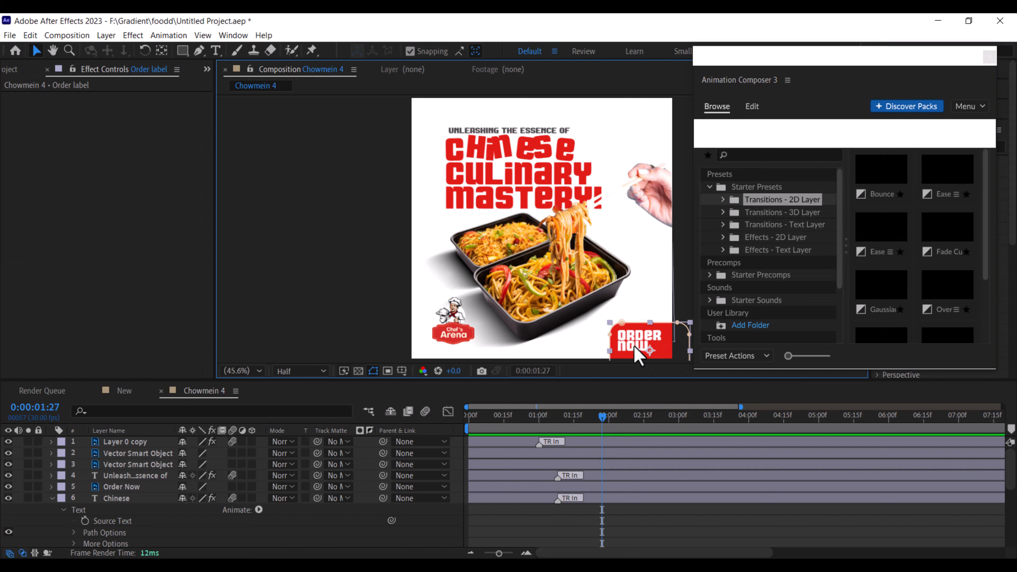
left_click(123, 487)
right_click(123, 488)
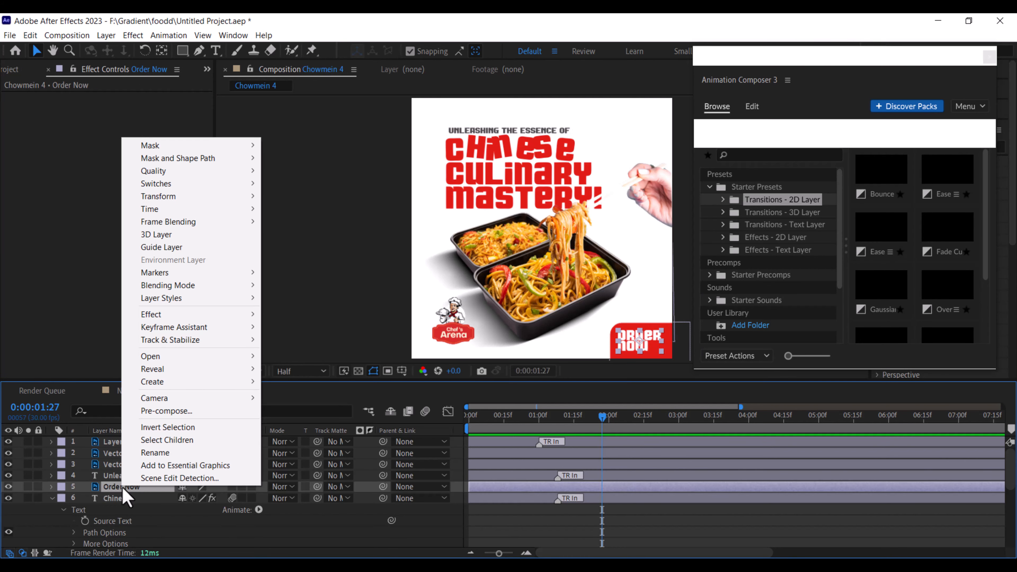
mouse_move(189, 383)
left_click(314, 382)
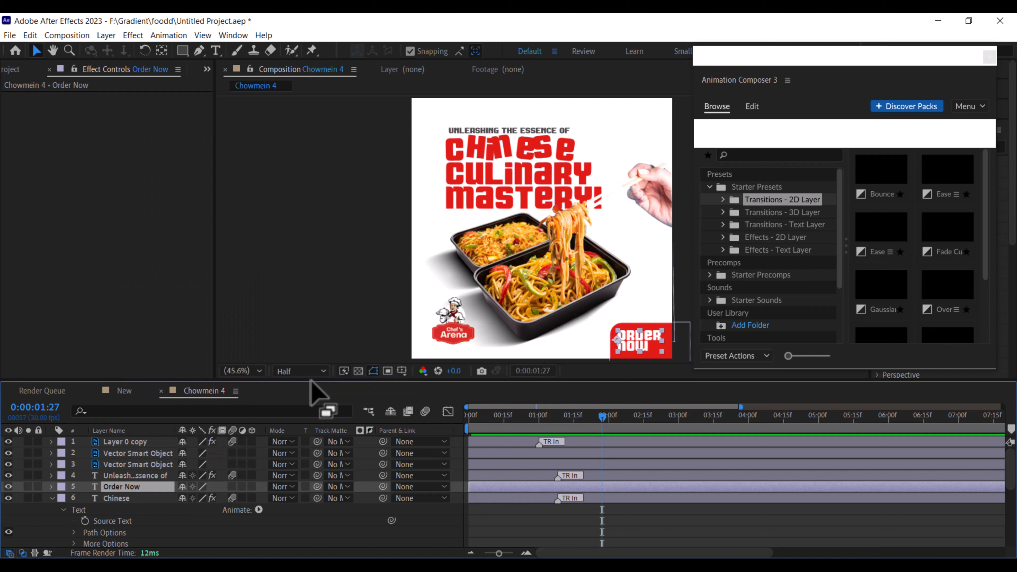
Apply the Overshoot Position & Scale Bottom preset from Transitions - 2D Layer to Order label as an In transition and check its motion.
left_click(683, 332)
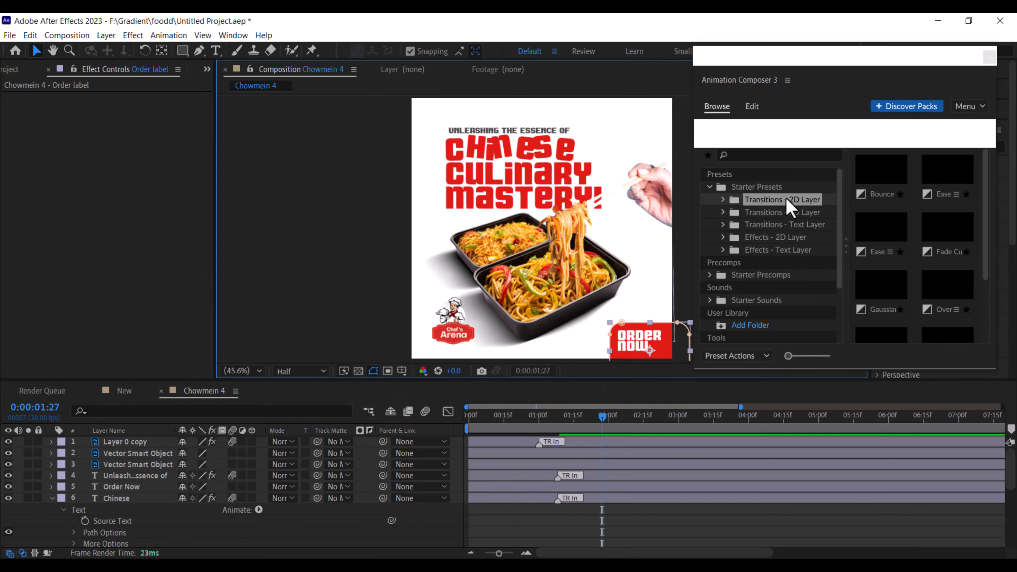
left_click_drag(985, 256, 989, 342)
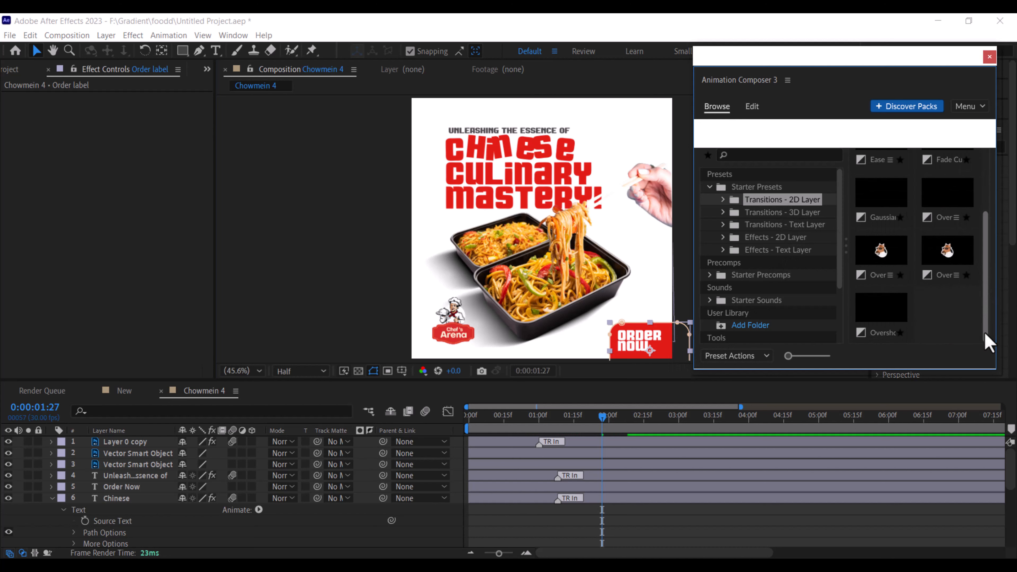
left_click(949, 252)
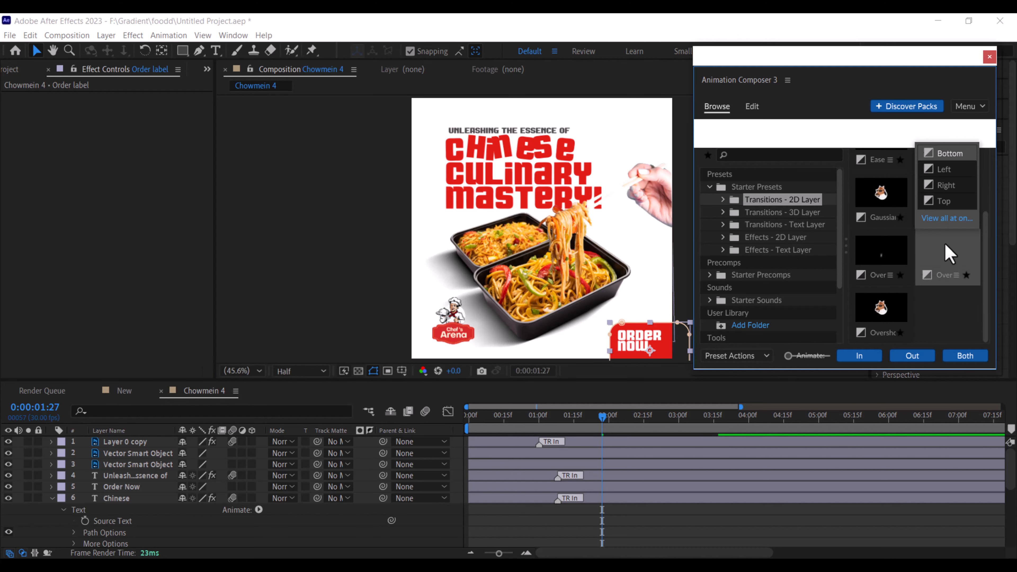
left_click(872, 359)
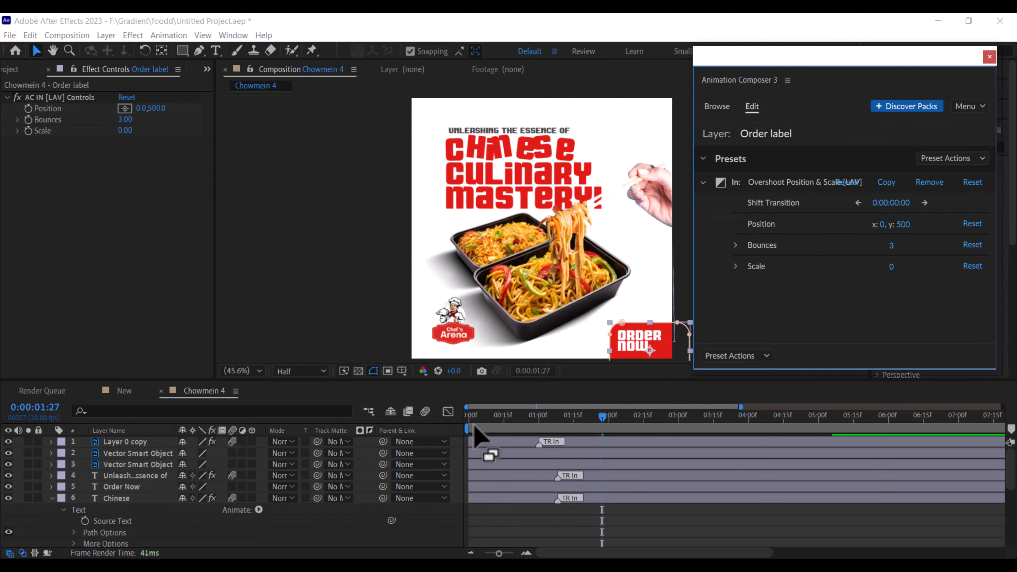
left_click_drag(488, 419, 524, 419)
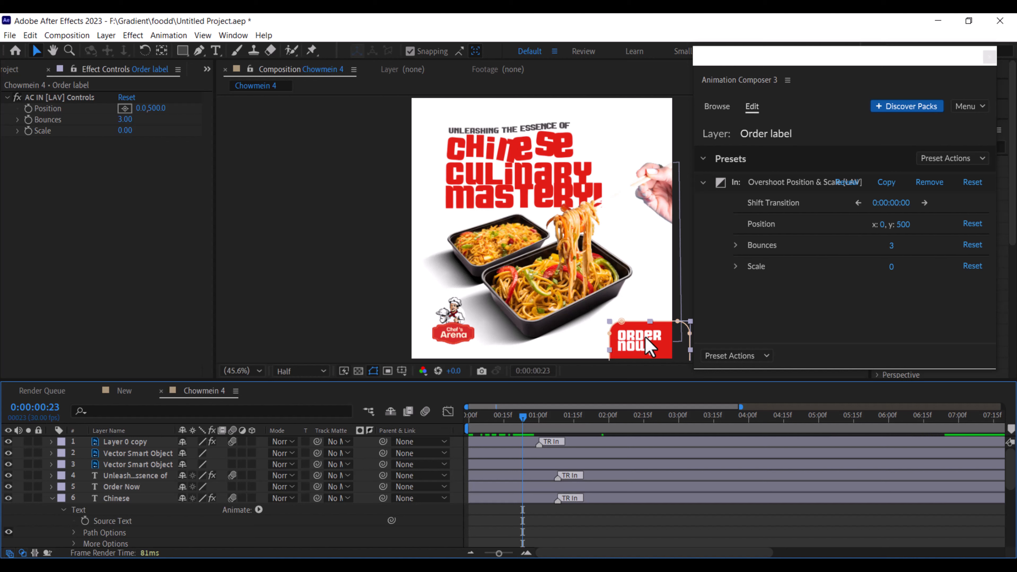
Apply the overshoot Bottom preset from Transitions - Text Layer to the Order Now text as an In transition and preview it from the start.
left_click(120, 486)
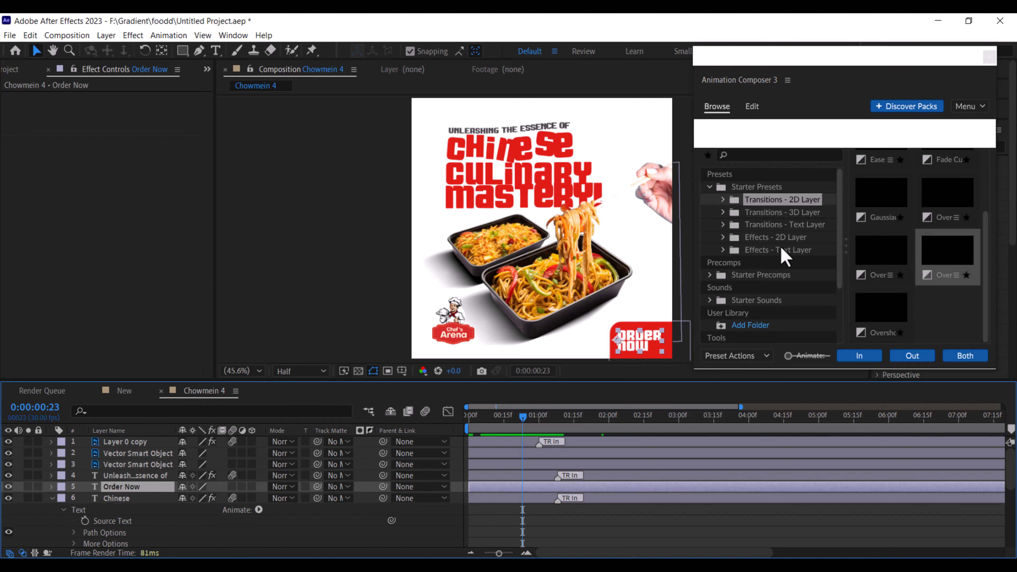
left_click(787, 223)
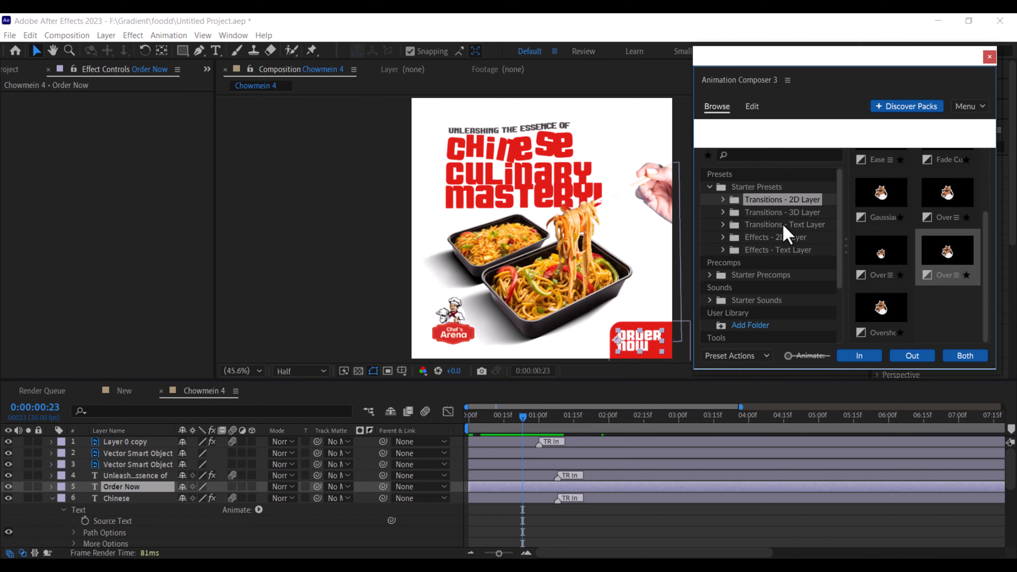
left_click(942, 238)
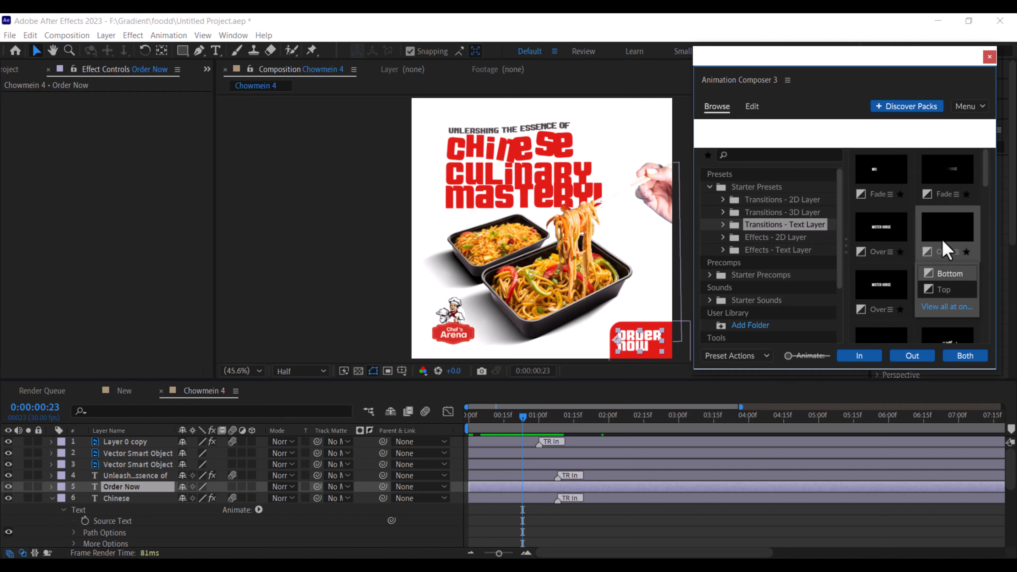
left_click(860, 356)
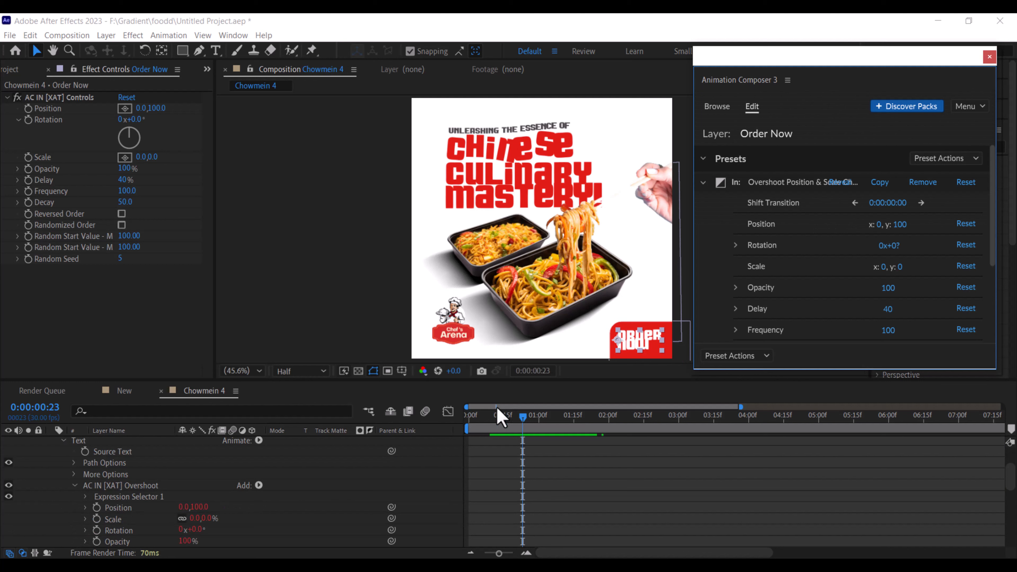
left_click_drag(499, 417, 453, 427)
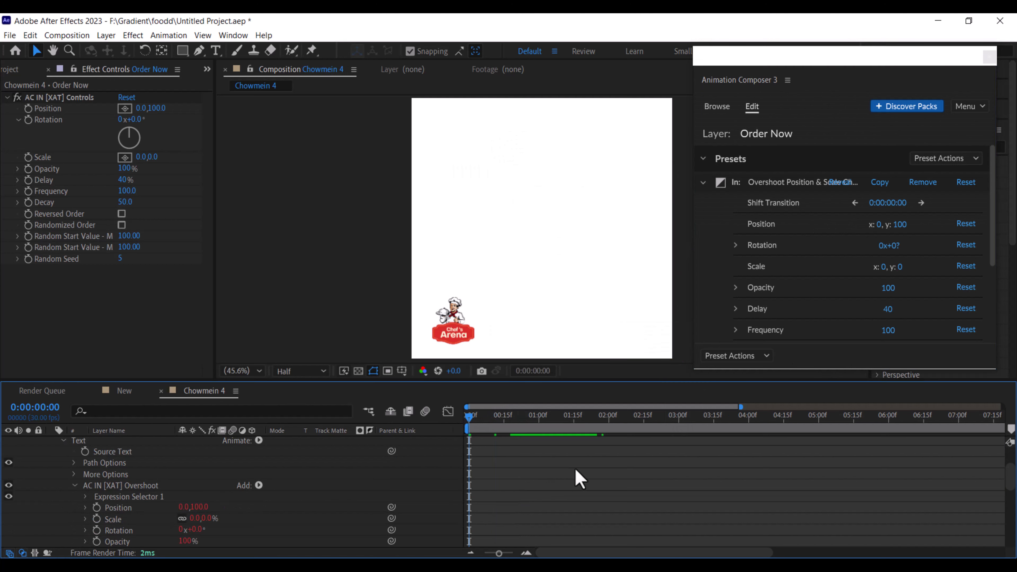
key("space")
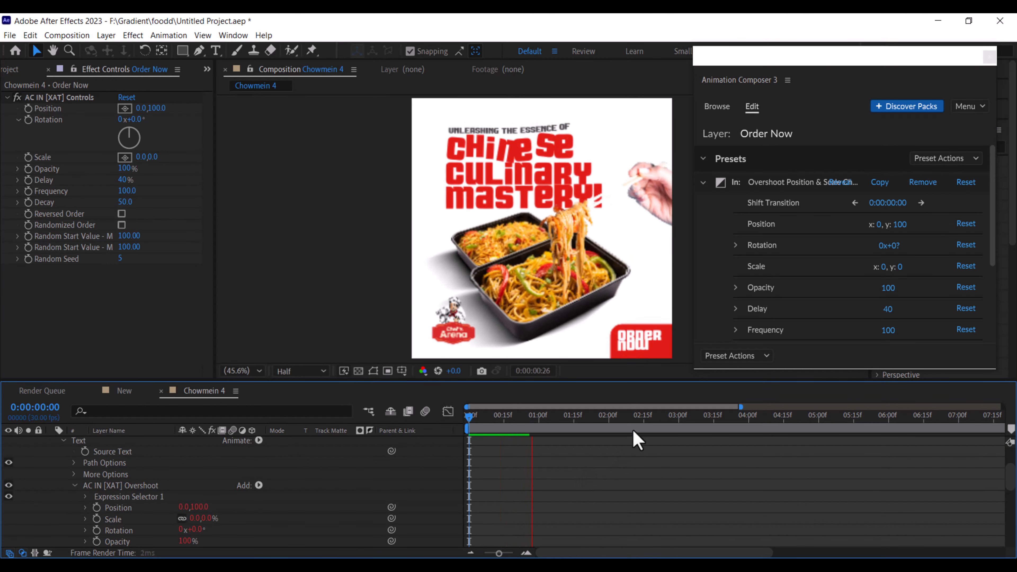
Move the Order Now and Order label layers to the top of the stack, delay both to start at about 2 seconds, and preview the timing.
left_click(651, 355)
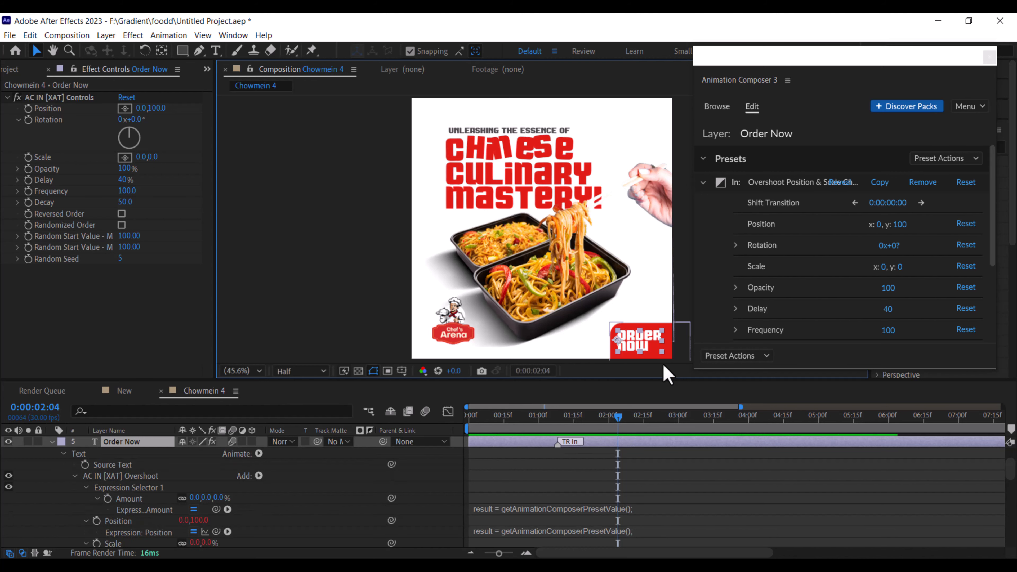
key("u")
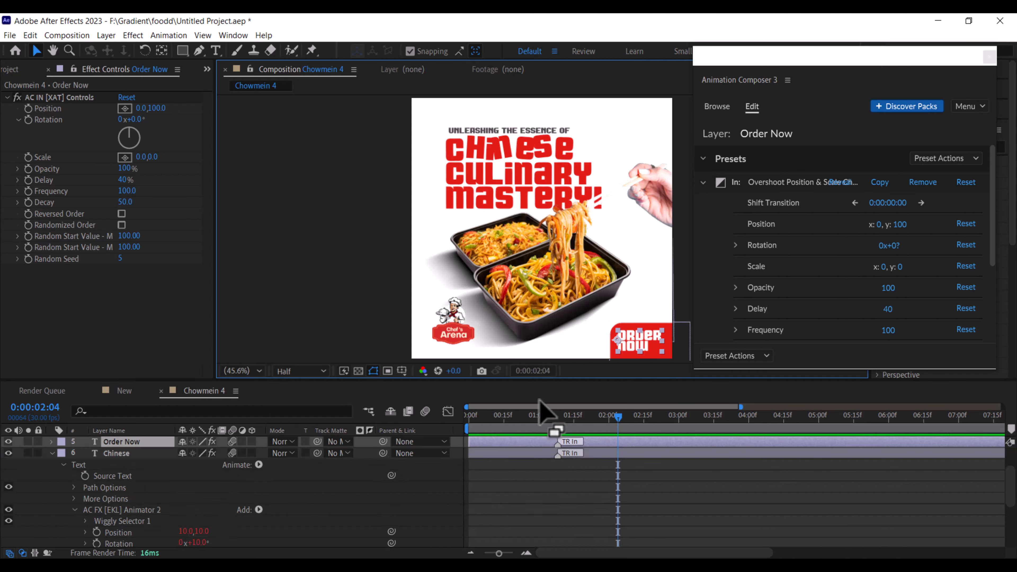
left_click(612, 357, "shift")
scroll(113, 481, "up", 1)
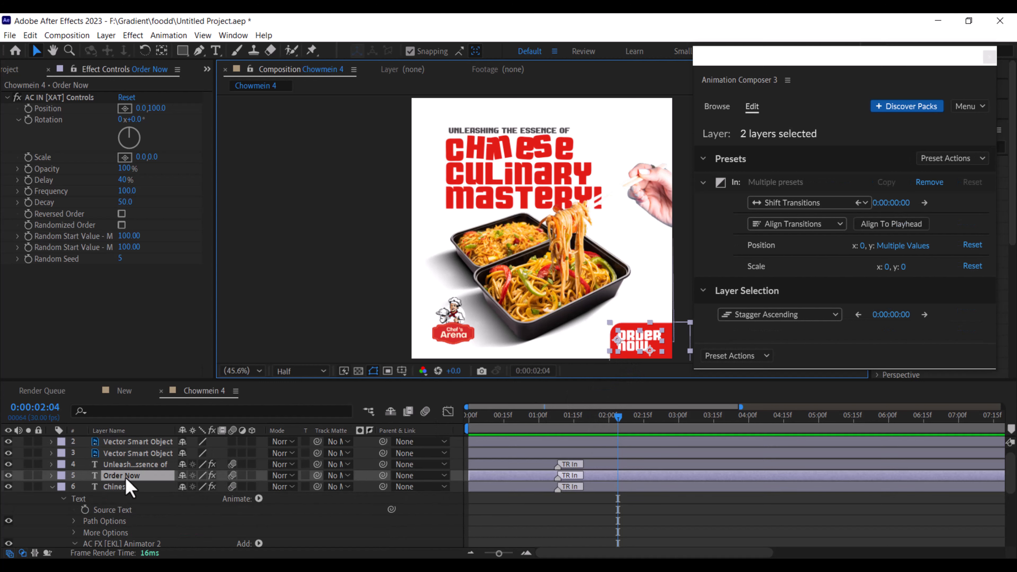
left_click_drag(126, 477, 131, 439)
left_click_drag(504, 454, 645, 456)
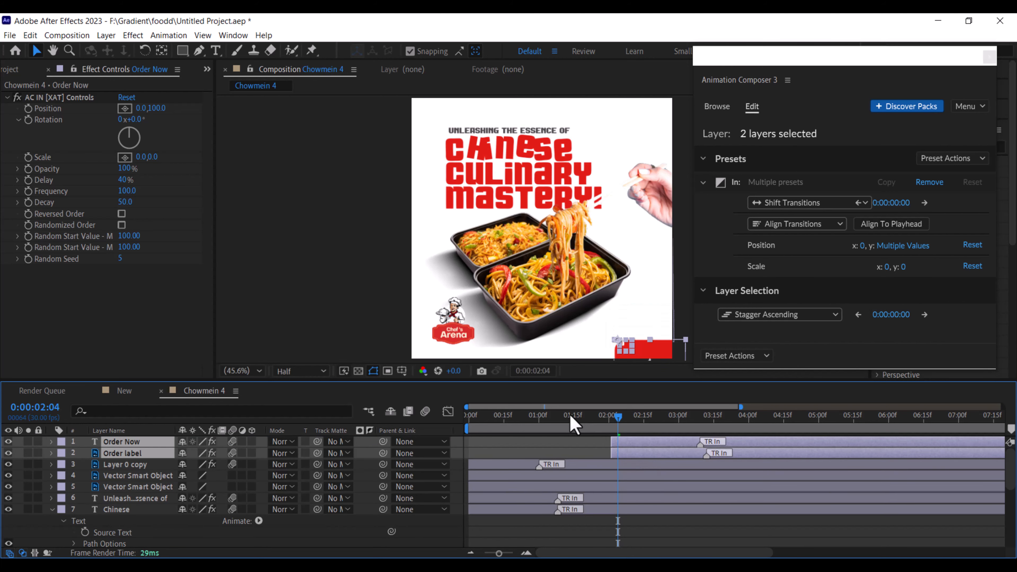
left_click_drag(572, 417, 541, 417)
key("space")
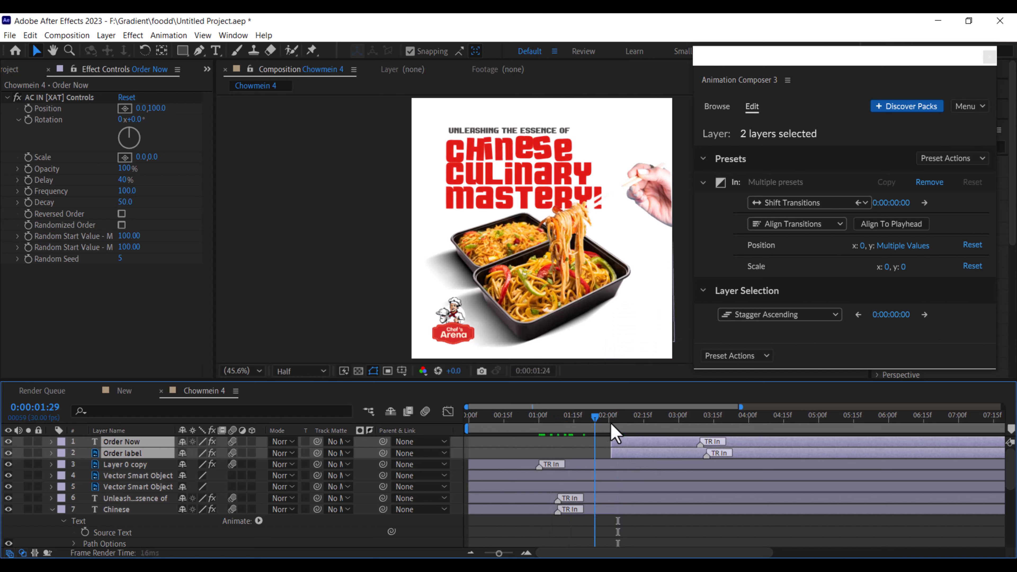
Apply the Gaussian blur preset from Transitions - 2D Layer to the two Chef's Arena logo layers as an In transition.
left_click(456, 328)
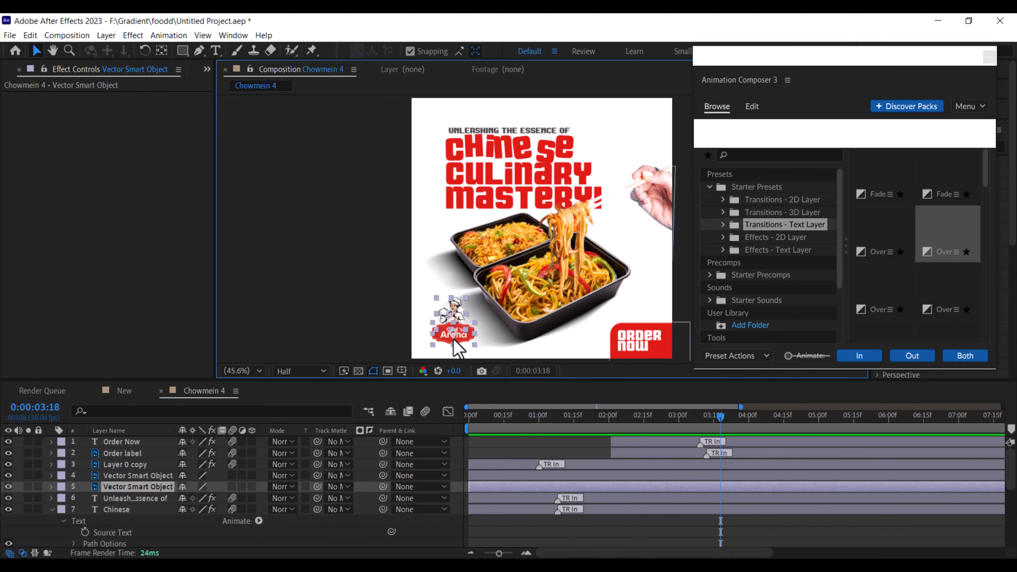
left_click(453, 340, "shift")
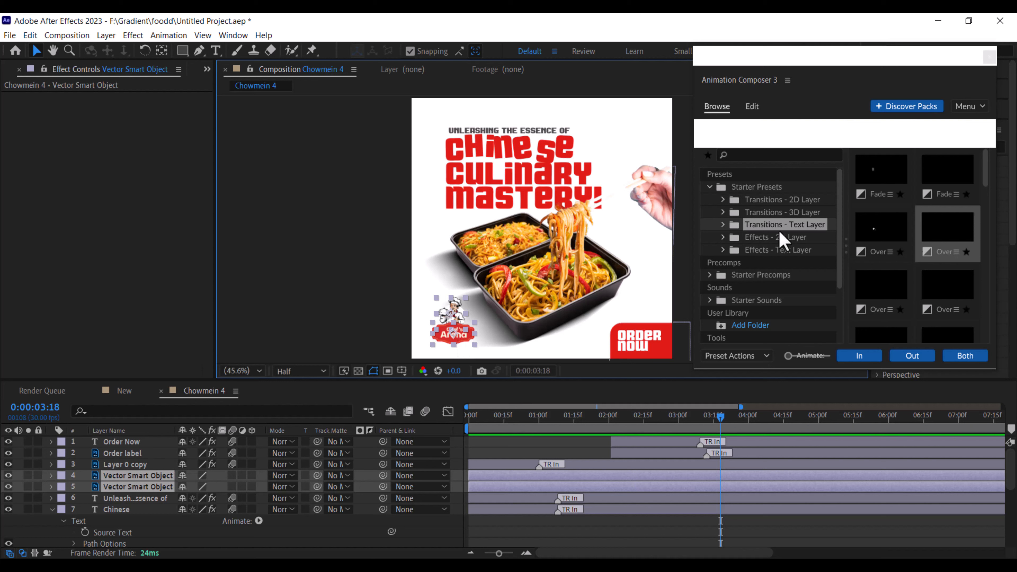
left_click(795, 200)
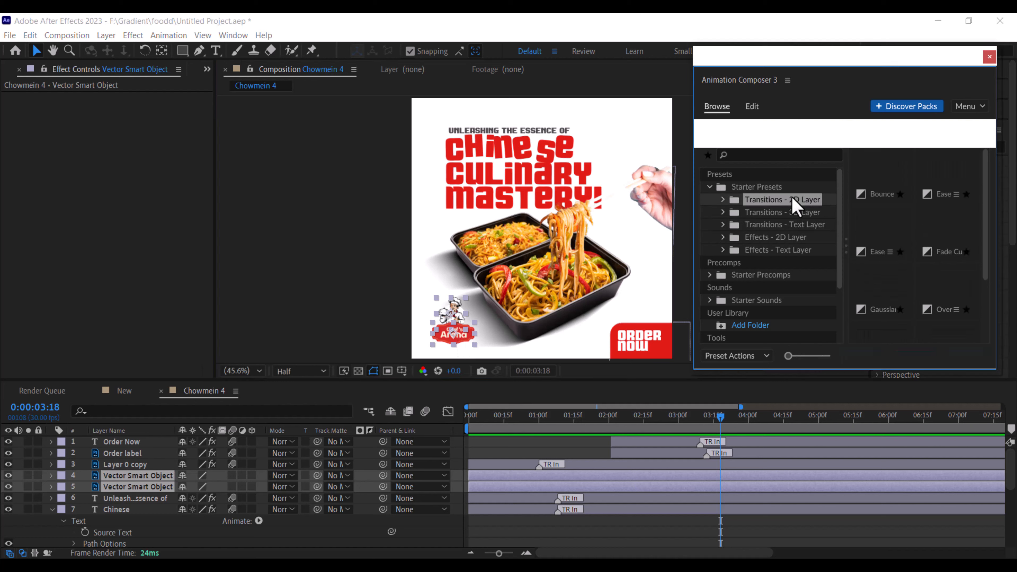
scroll(989, 232, "down", 2)
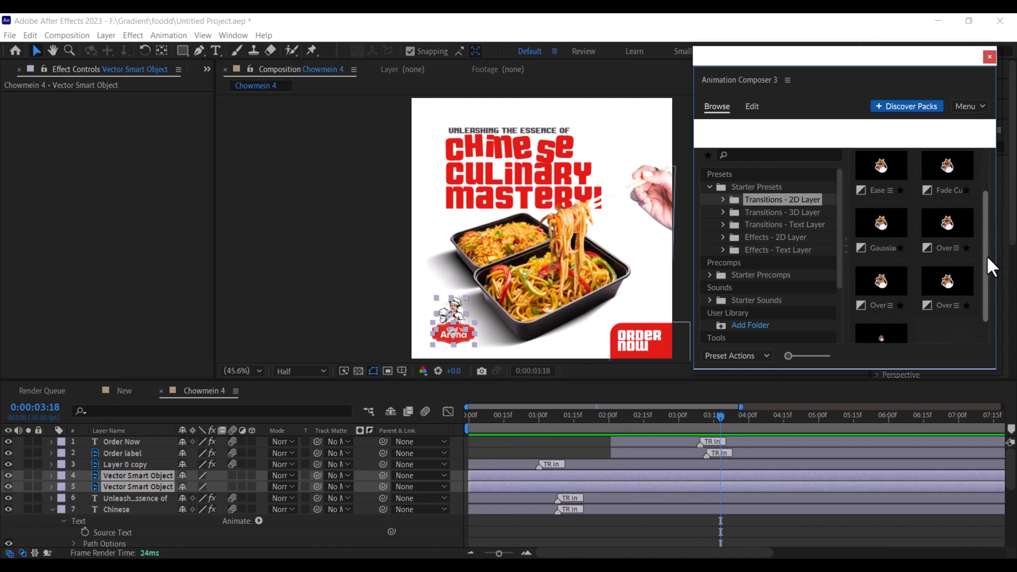
scroll(992, 276, "down", 1)
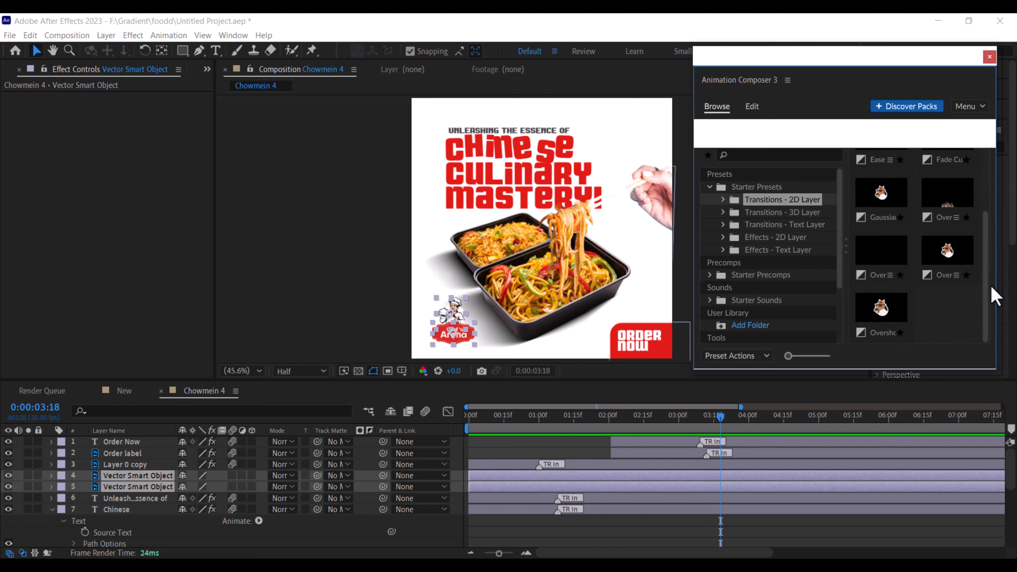
left_click(881, 217)
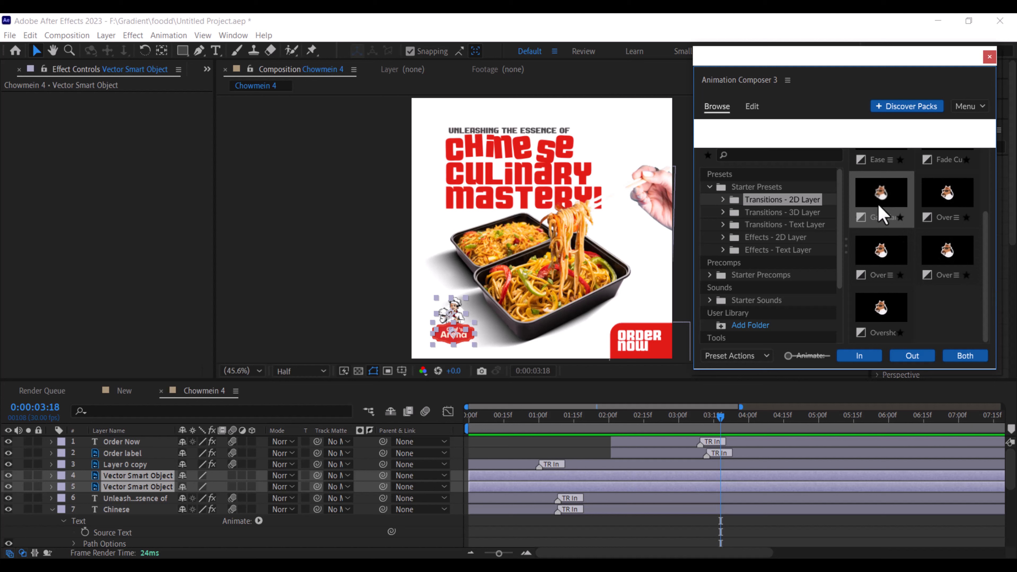
left_click(859, 357)
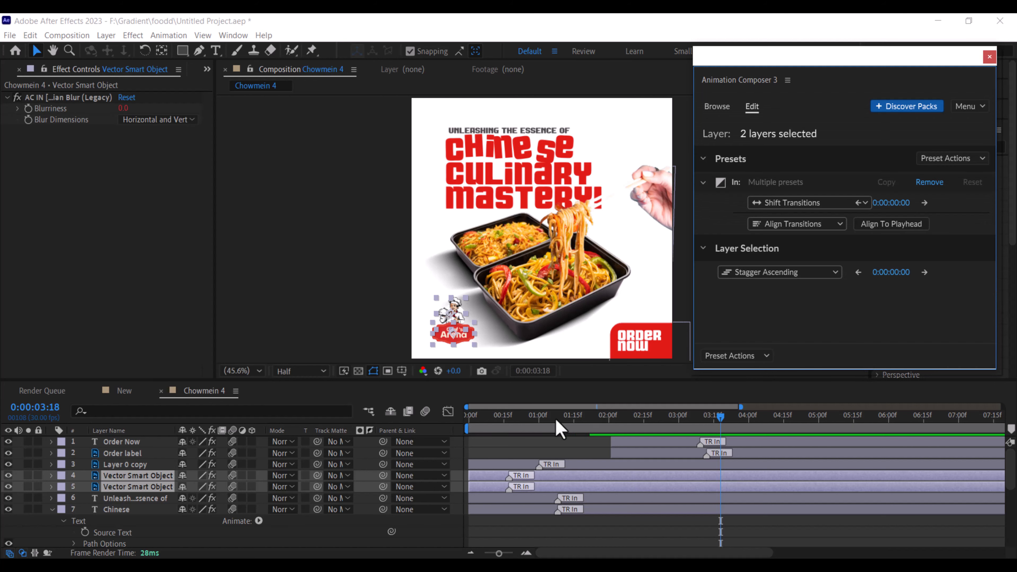
Play the Chowmein 4 composition from the start to check the logo's blur-in with the other animations.
left_click_drag(556, 421, 438, 419)
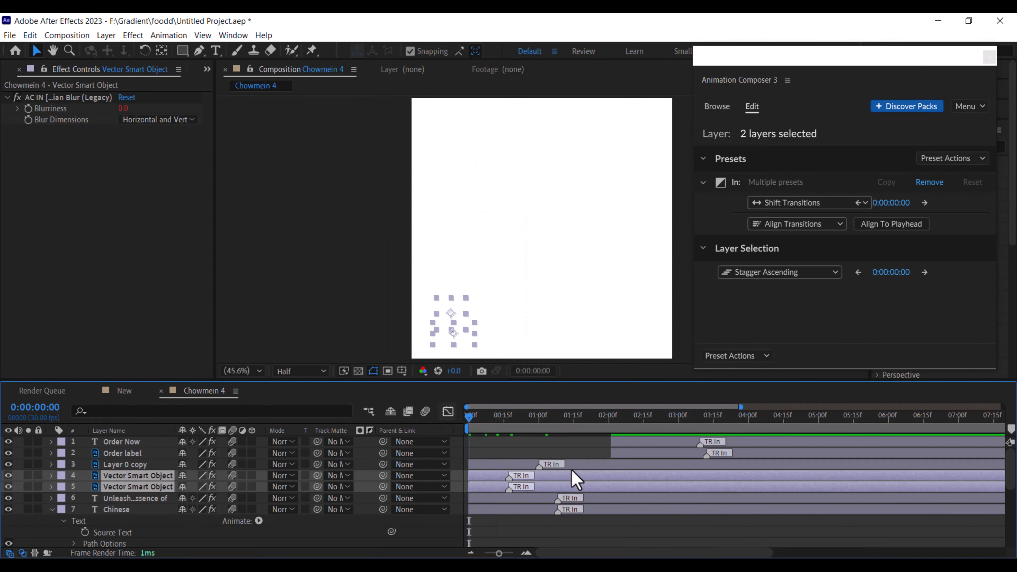
left_click(539, 448)
key("space")
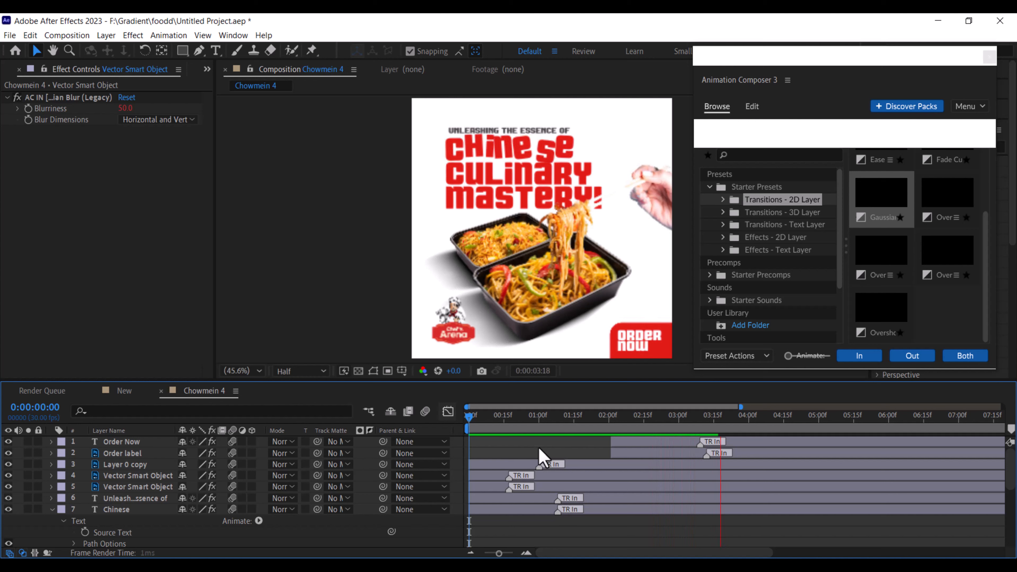
key("space")
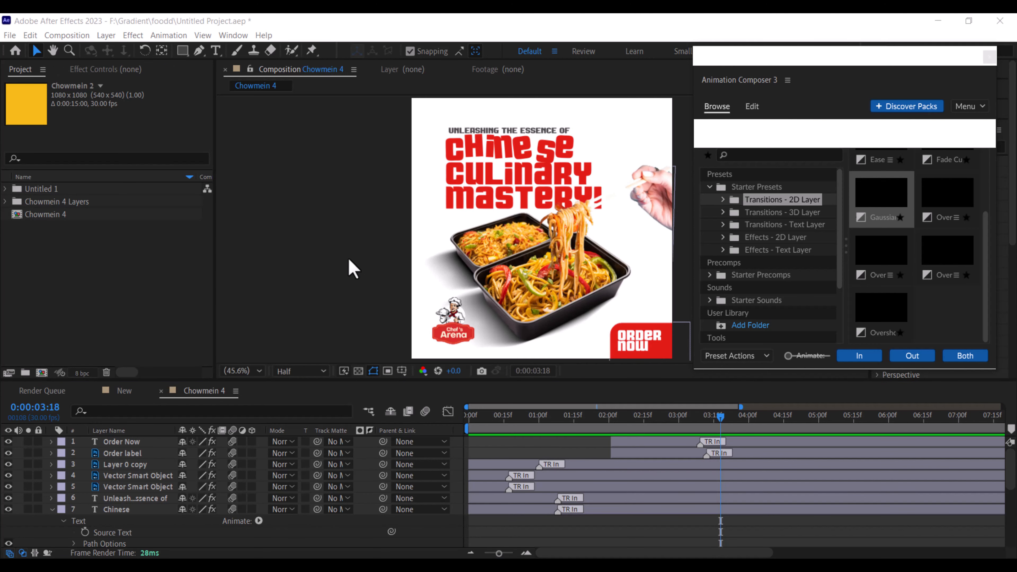
Close the Animation Composer window and paste the copied Fire 10, Fire 05, Liquid Transitions 03 and Shape Layer 1 layers above Order Now.
left_click(989, 57)
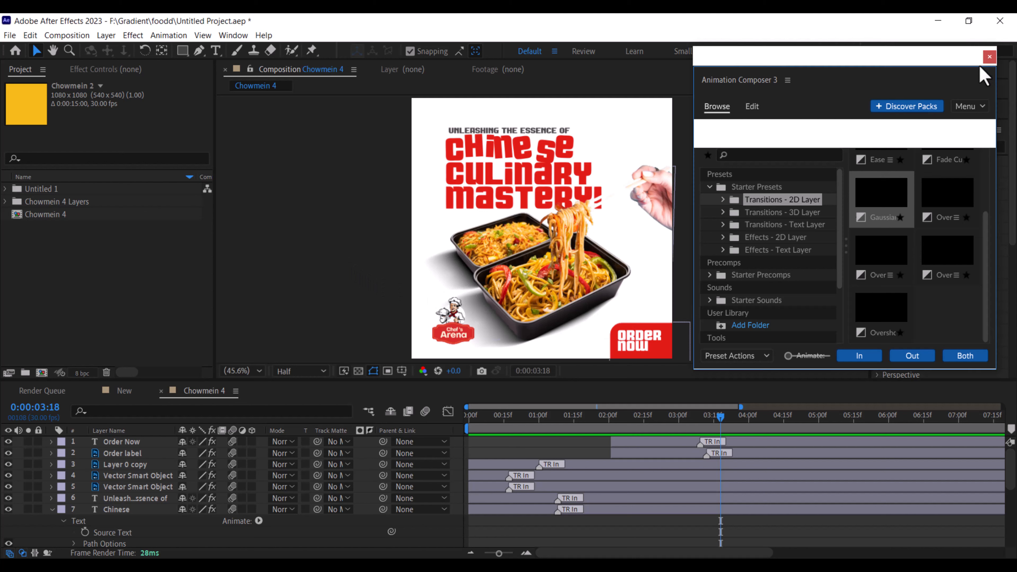
left_click(988, 57)
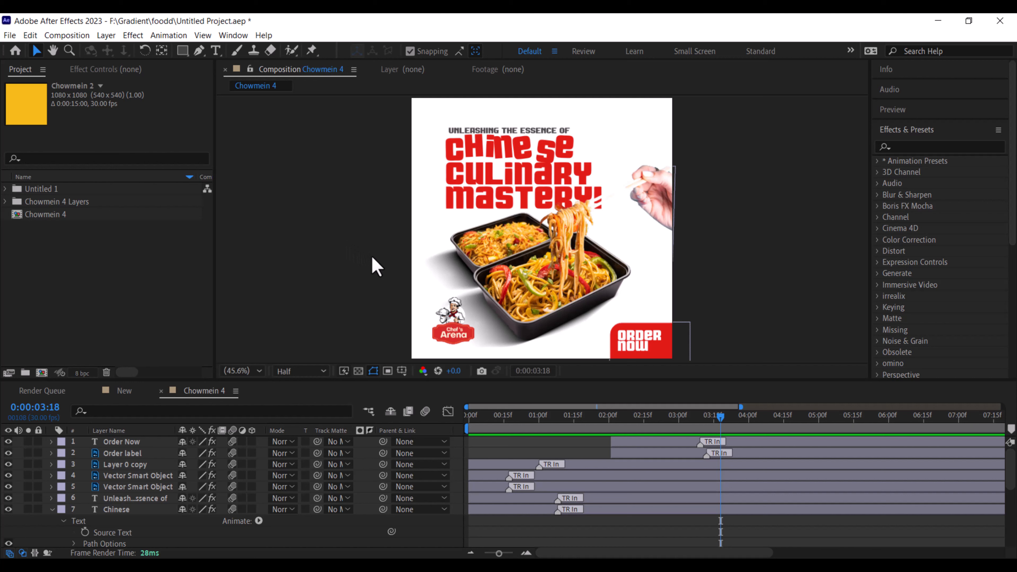
left_click(152, 446)
key("ctrl+v")
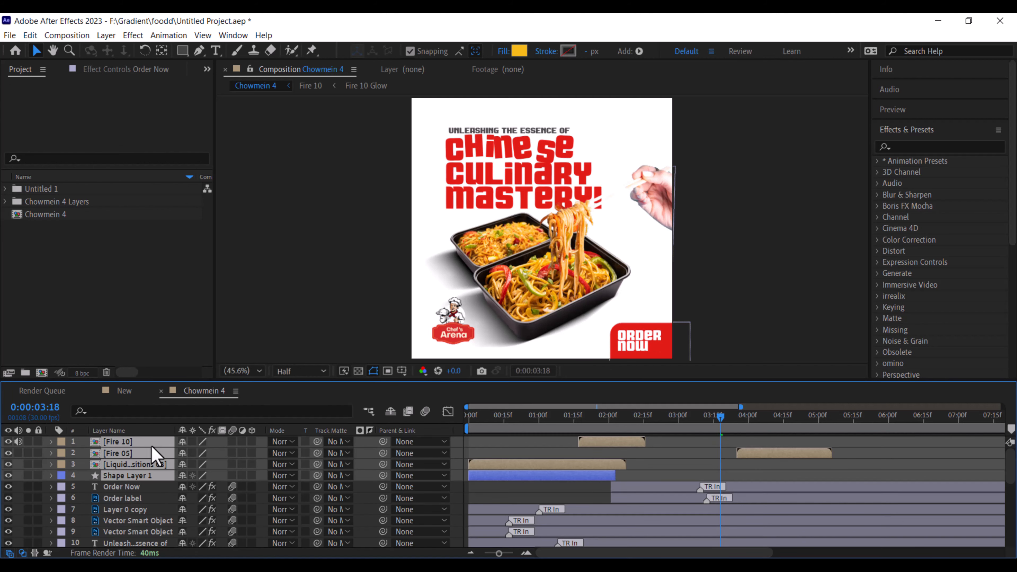
Solo the four pasted fire, liquid and shape layers and scrub through their animation from the start.
left_click(504, 418)
left_click(465, 418)
left_click(134, 465)
left_click_drag(29, 475, 30, 445)
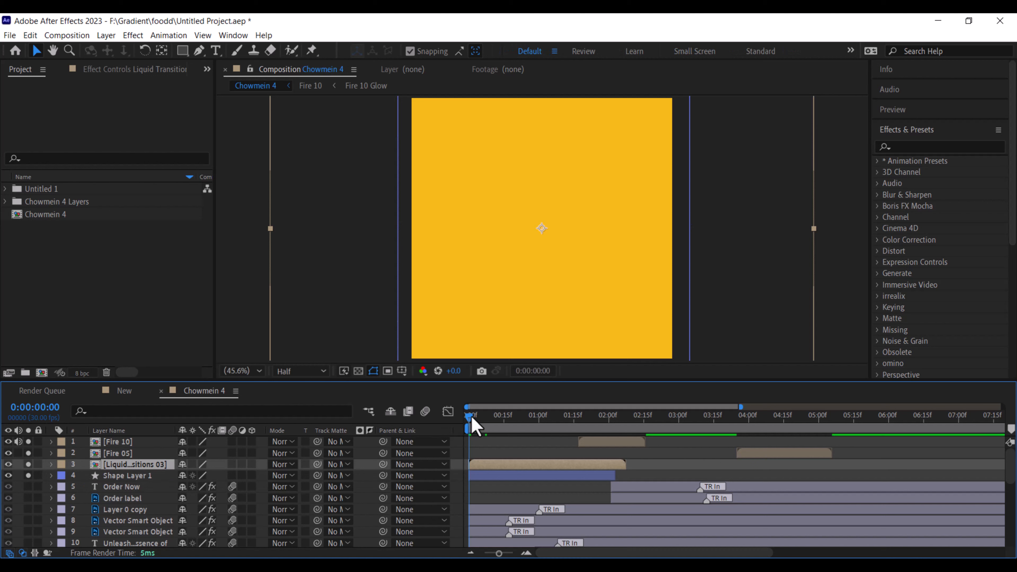
left_click_drag(472, 419, 804, 421)
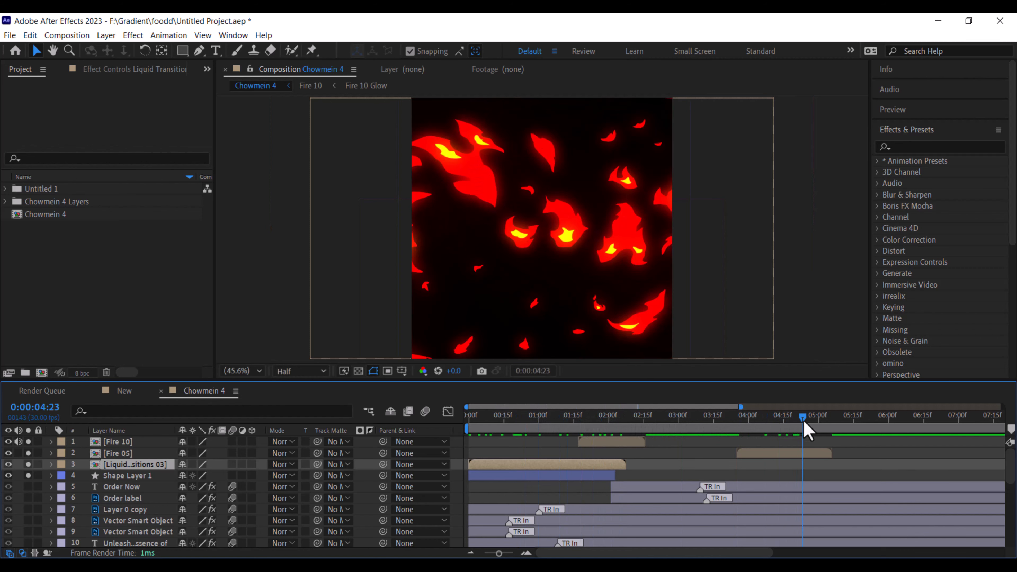
key("Home")
Turn off the solo, move Liquid Transitions 03 and Shape Layer 1 directly above Background, and preview the opening transition.
left_click(122, 476)
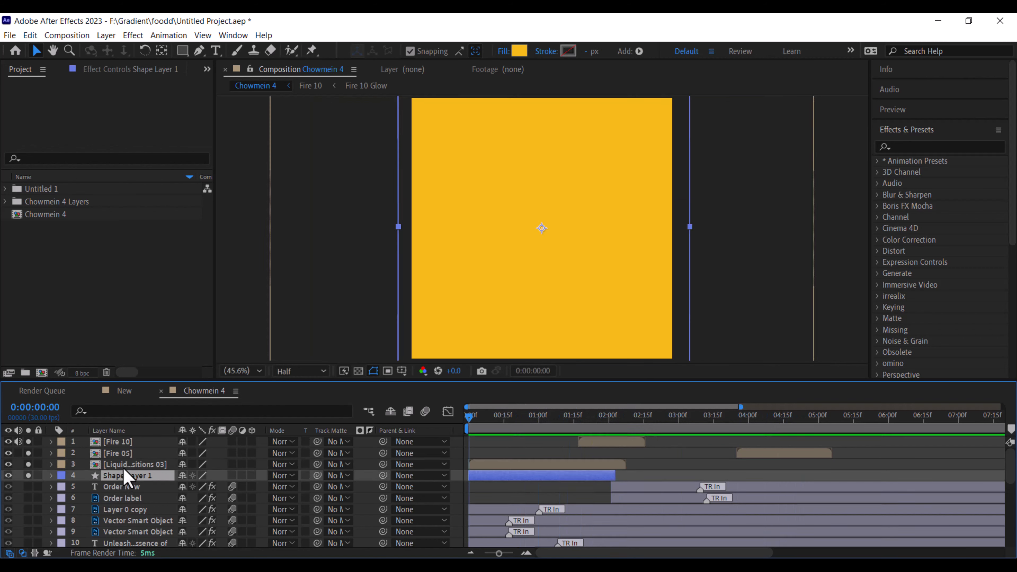
left_click(121, 467, "shift")
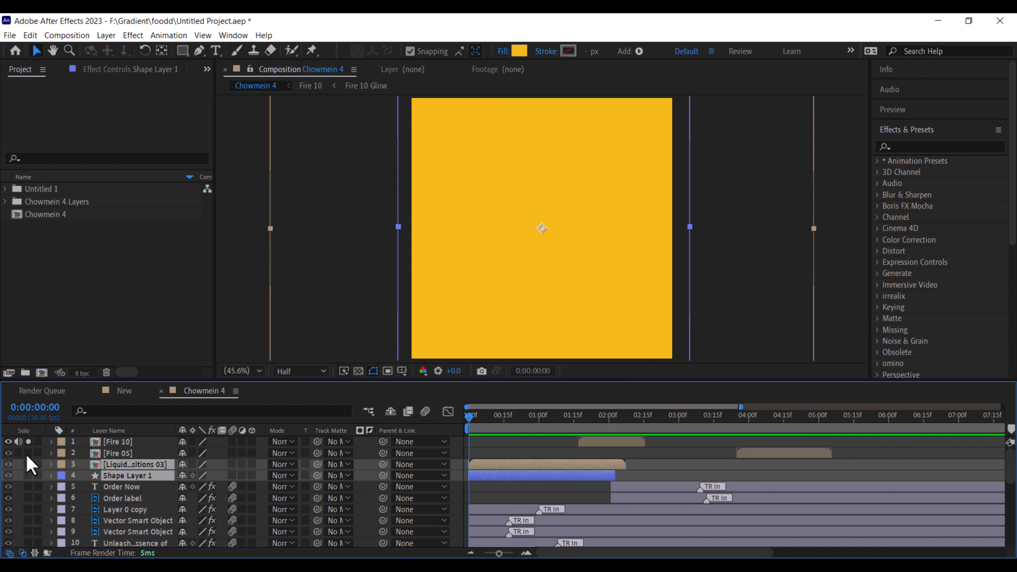
left_click_drag(121, 479, 125, 539)
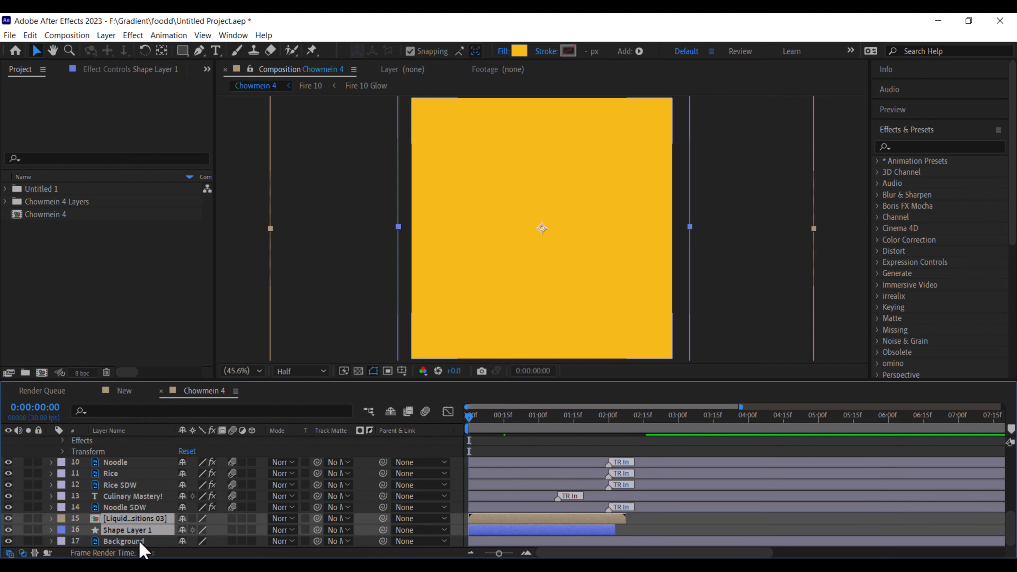
key("space")
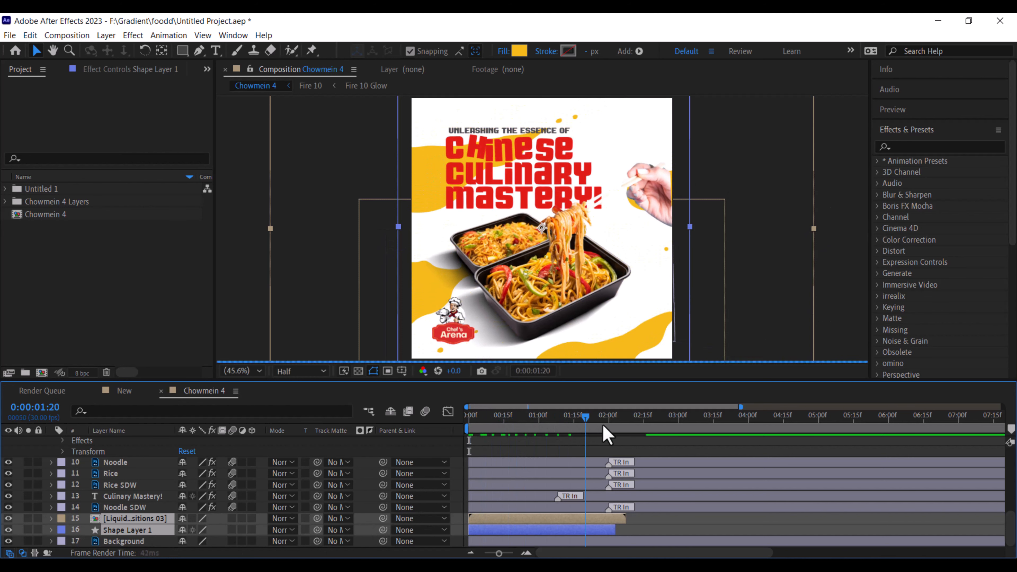
left_click_drag(632, 427, 474, 437)
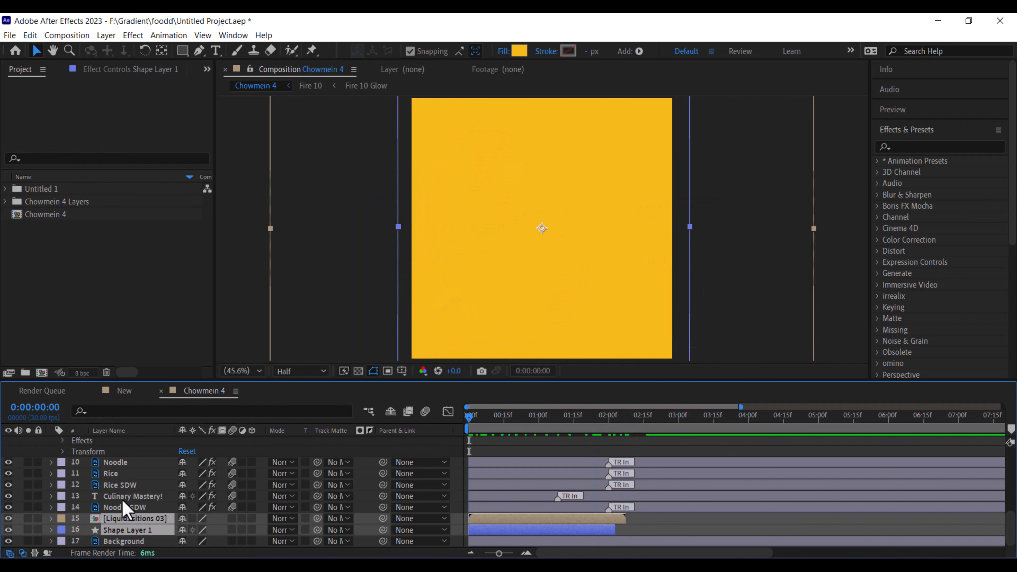
Move the Fire 10 layer below Fire 05 in the stack and scrub through both fire animations.
scroll(128, 501, "up", 5)
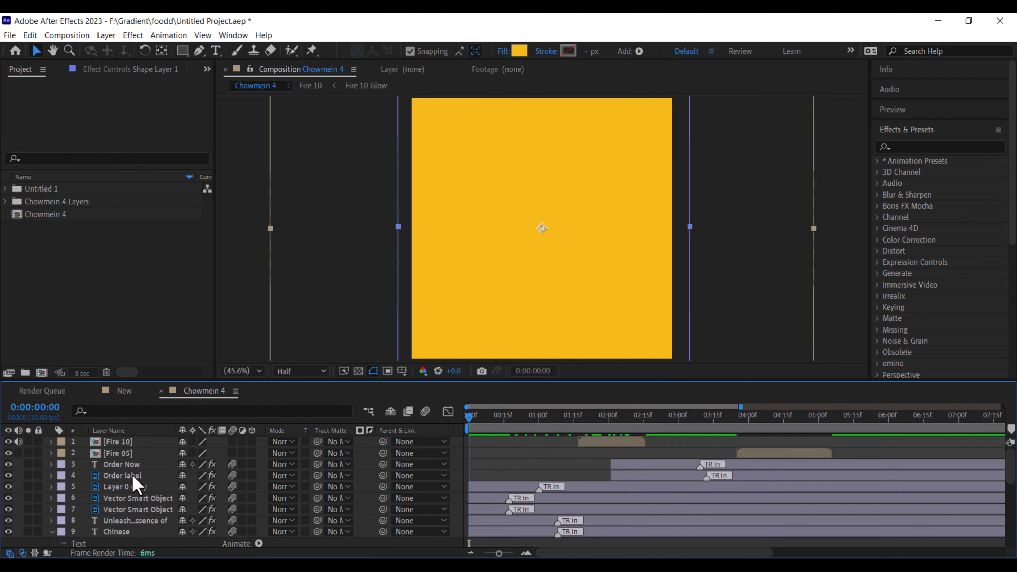
left_click(124, 456)
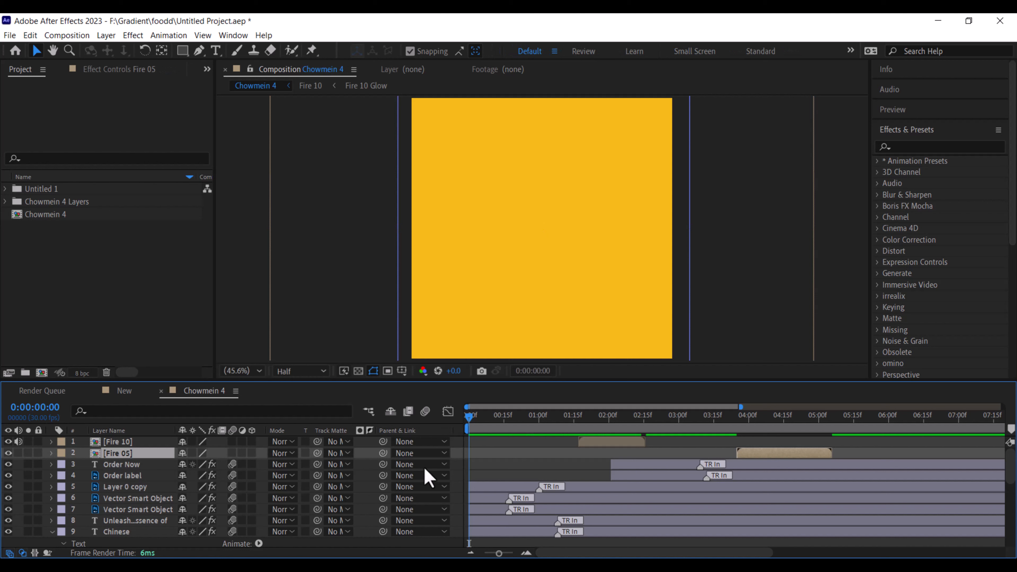
left_click(120, 442)
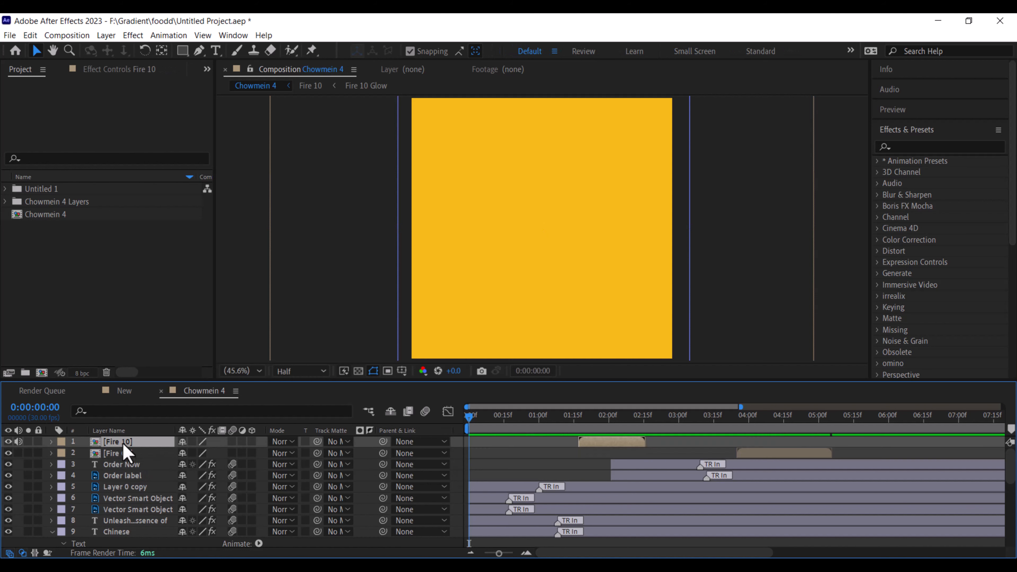
left_click_drag(124, 446, 127, 461)
left_click_drag(526, 419, 618, 425)
left_click_drag(741, 426, 818, 420)
Move the Fire 05 layer between Noodle SDW and Liquid Transitions 03, then preview the whole animation from the start.
left_click(114, 442)
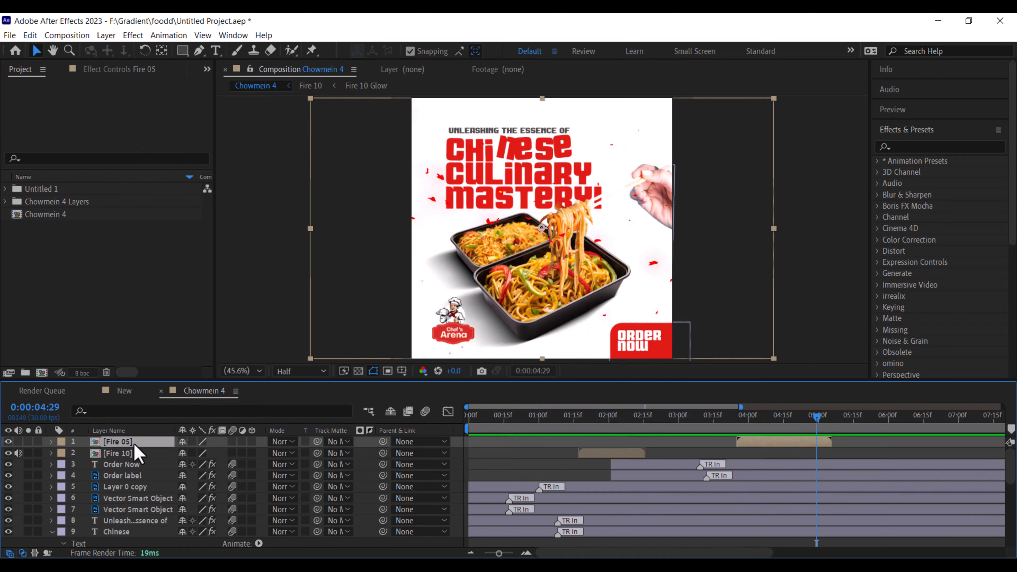
left_click_drag(139, 534, 123, 514)
left_click_drag(727, 418, 777, 425)
left_click_drag(794, 427, 826, 428)
left_click_drag(570, 428, 451, 428)
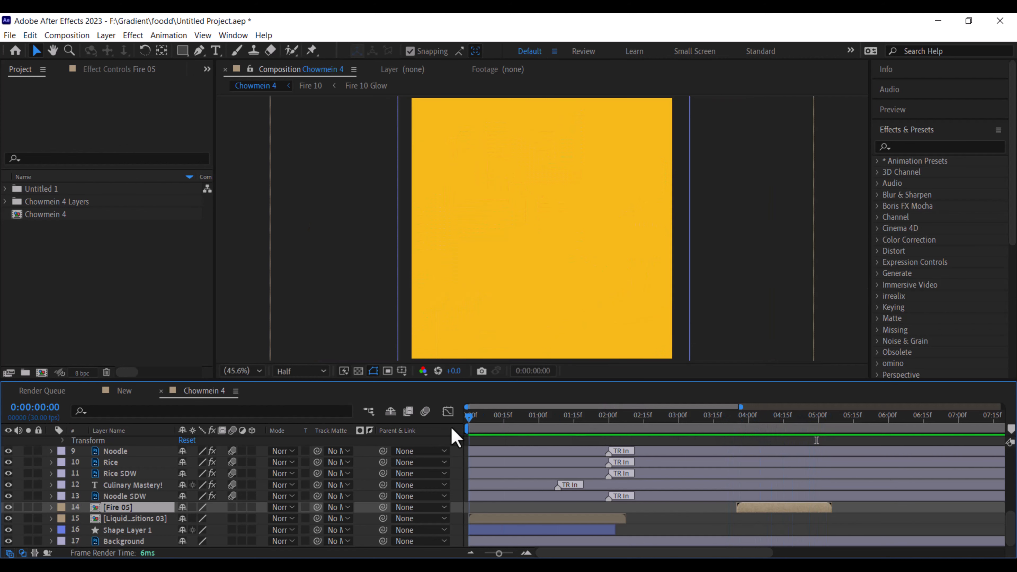
key("space")
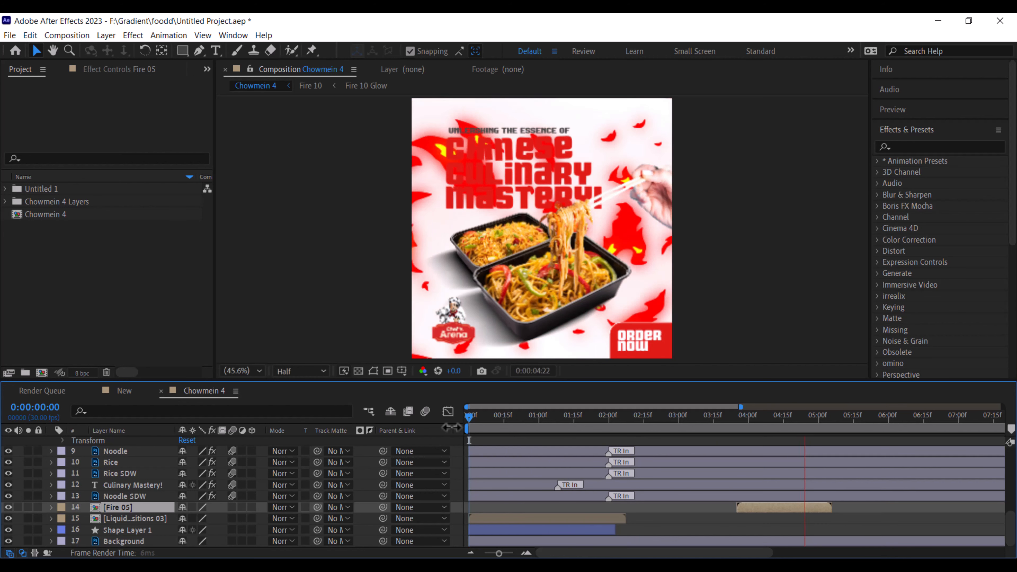
key("space")
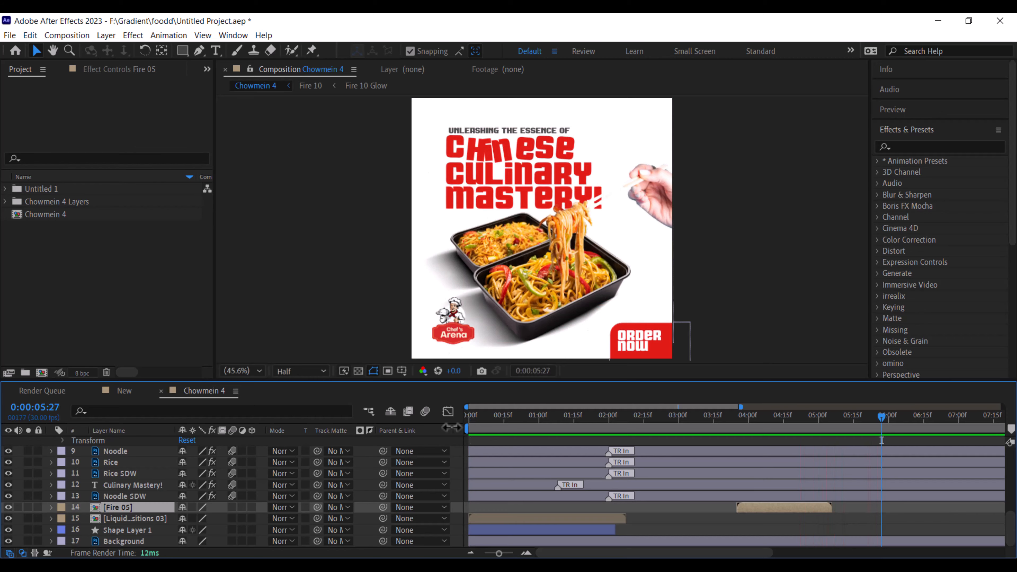